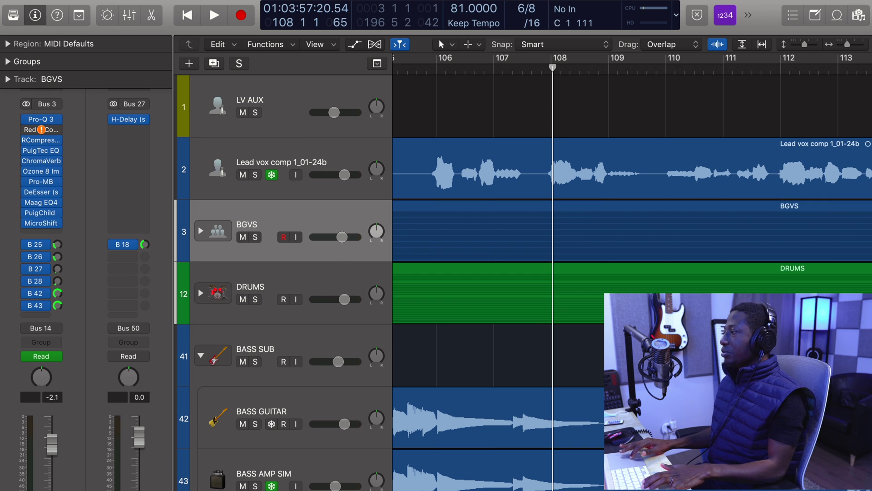
Open the audio device preferences and look at the available I/O buffer sizes.
key(alt+comma)
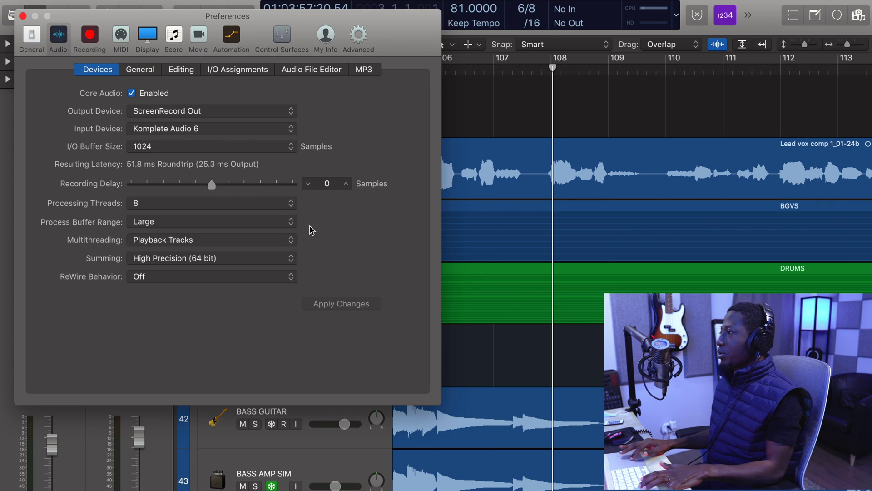
click(143, 146)
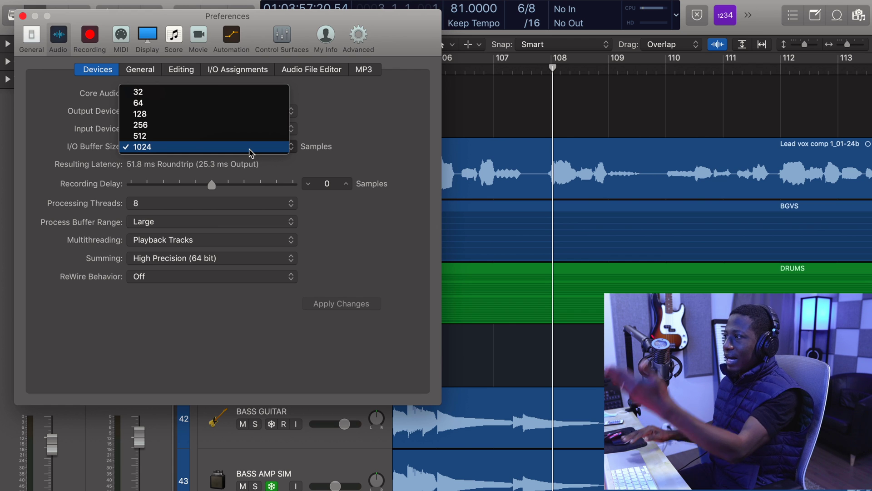
click(353, 239)
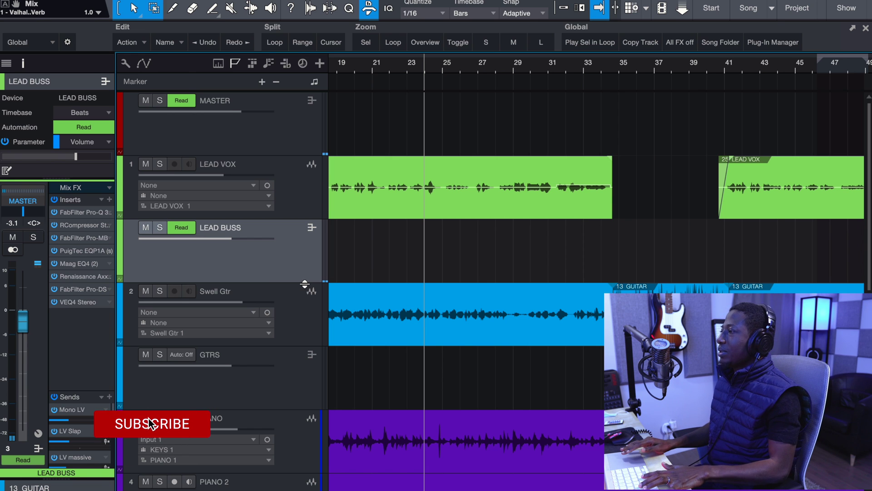
In Studio One, view the device block size choices in the audio setup preferences and leave without changing them.
key(super+comma)
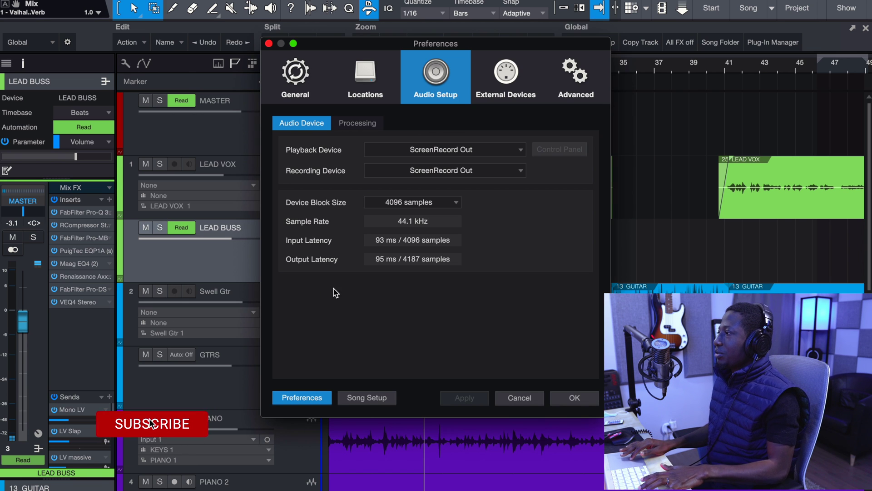
click(399, 208)
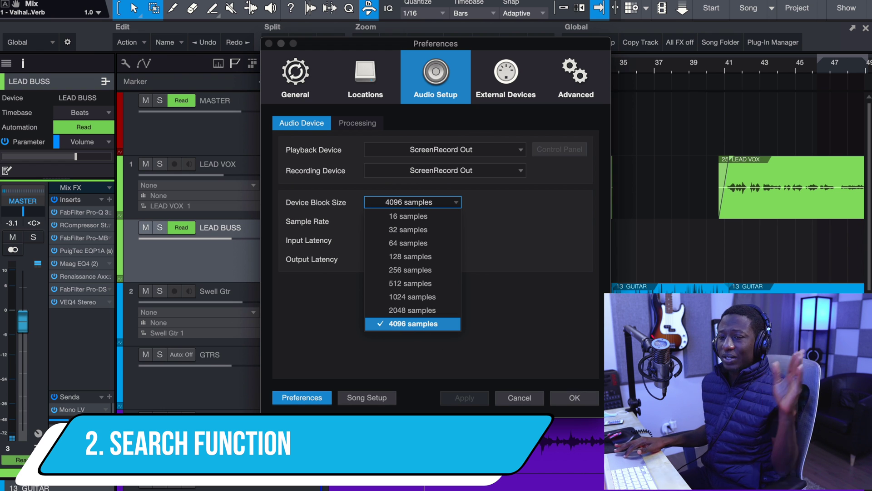
key(Up)
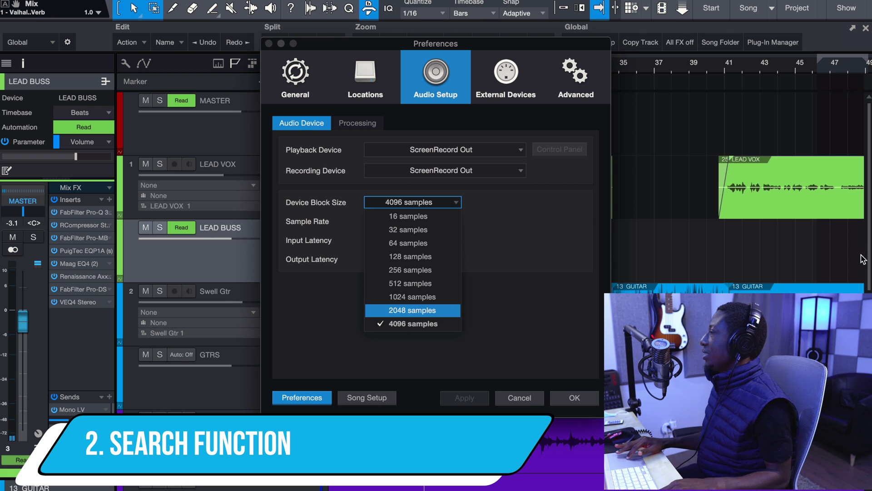
key(Escape)
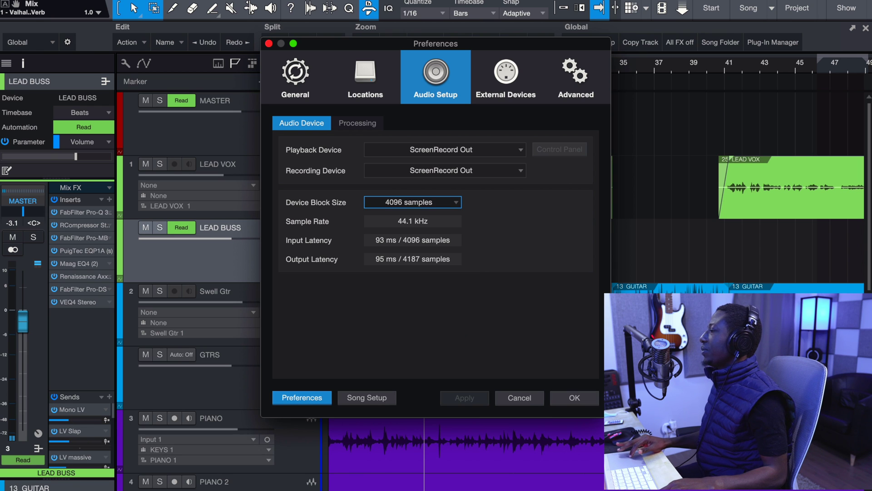
click(518, 400)
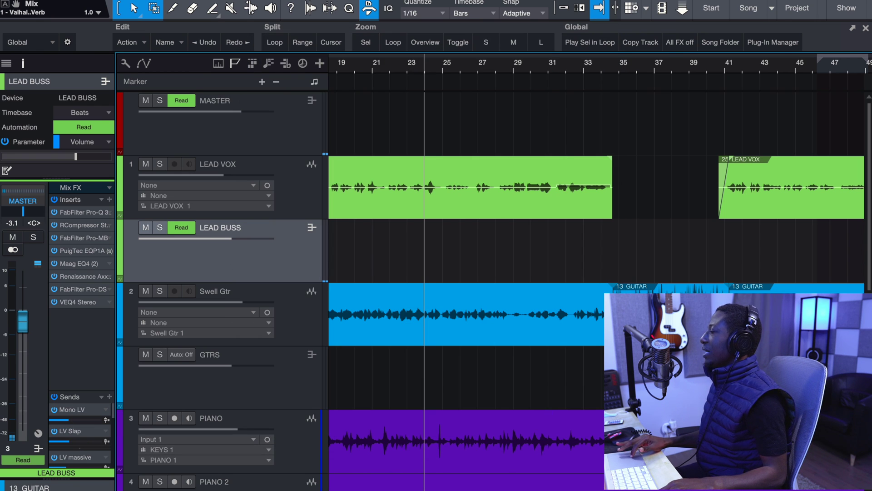
Show the browser's files and search them for "CLA".
key(F5)
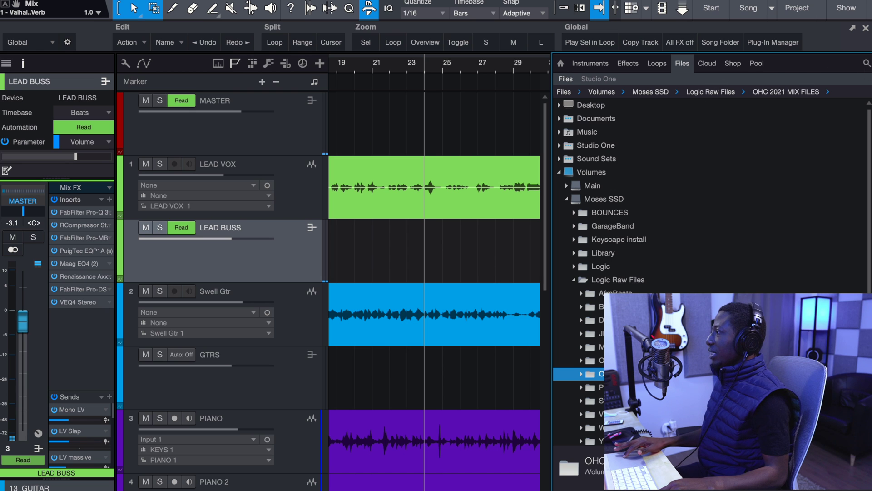
click(865, 63)
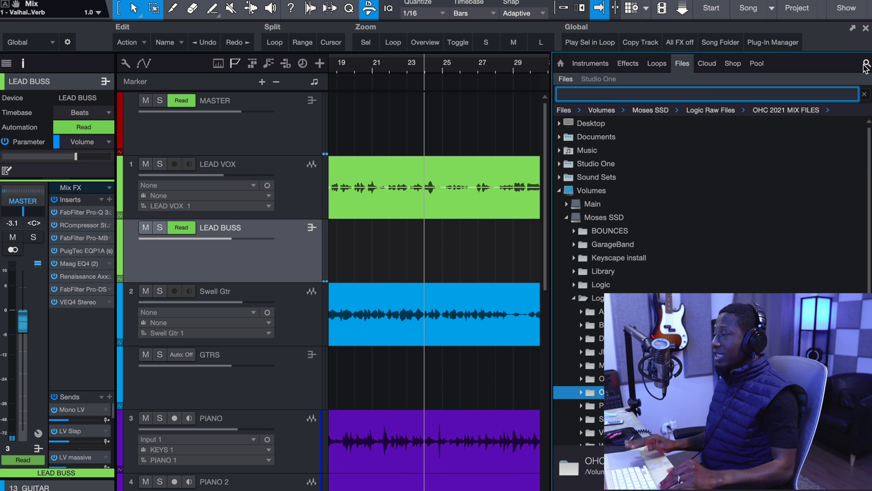
text(CLA)
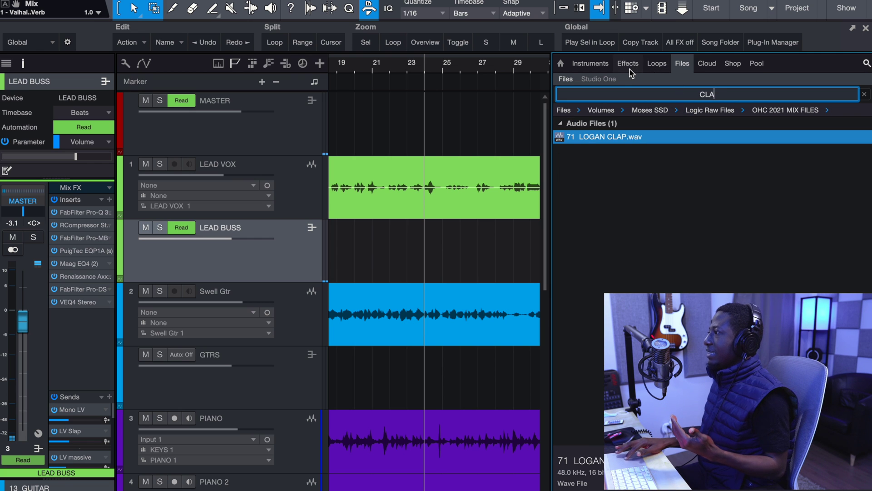
Look through the browser's Effects, Instruments, Loops, Cloud and Files categories and return to Effects.
click(629, 69)
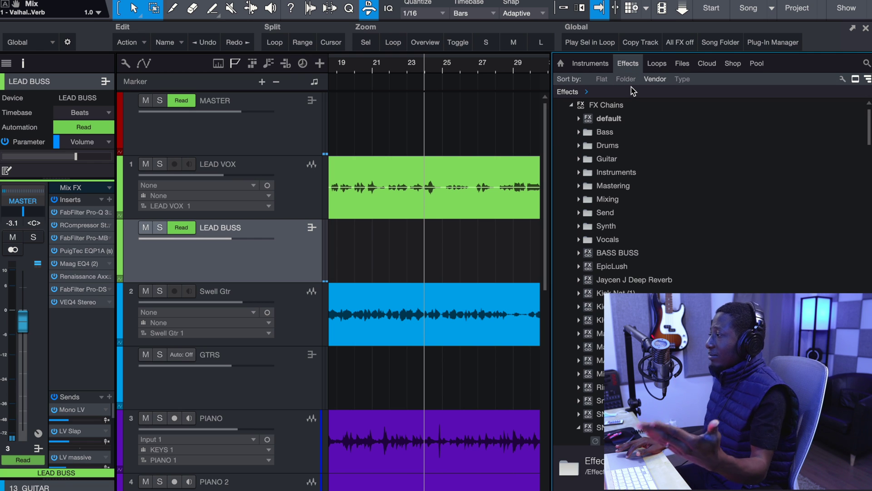
click(608, 69)
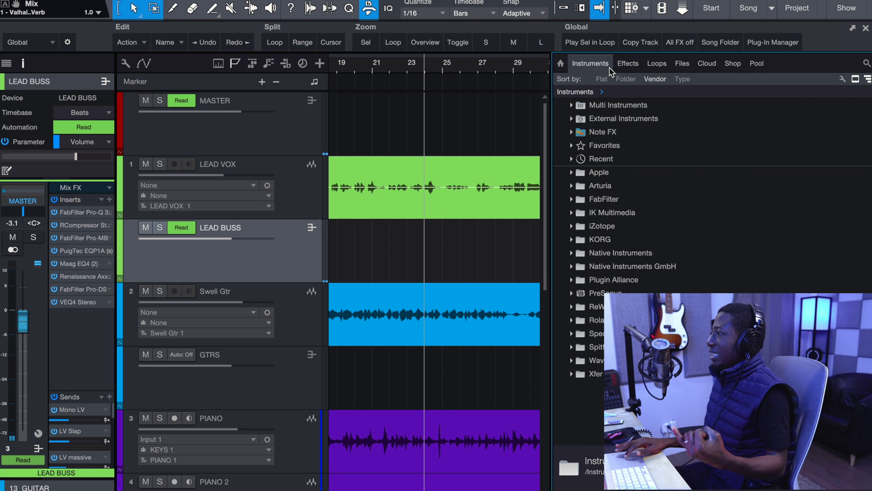
click(661, 68)
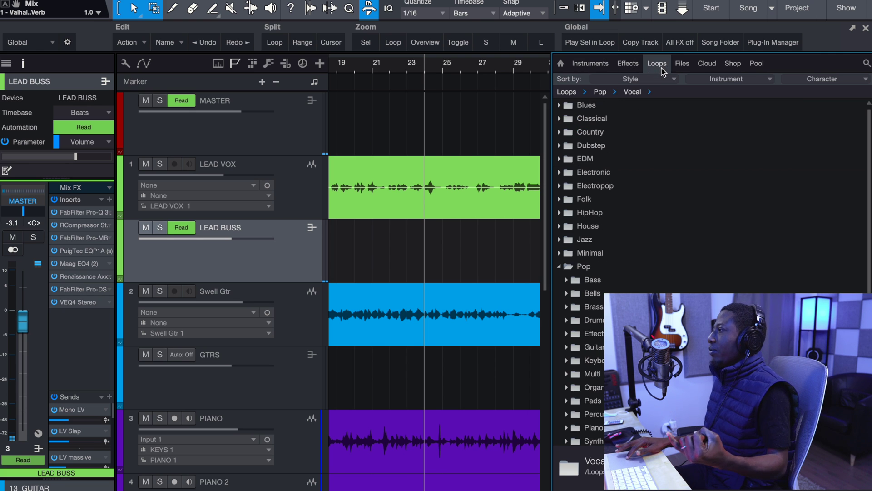
click(706, 68)
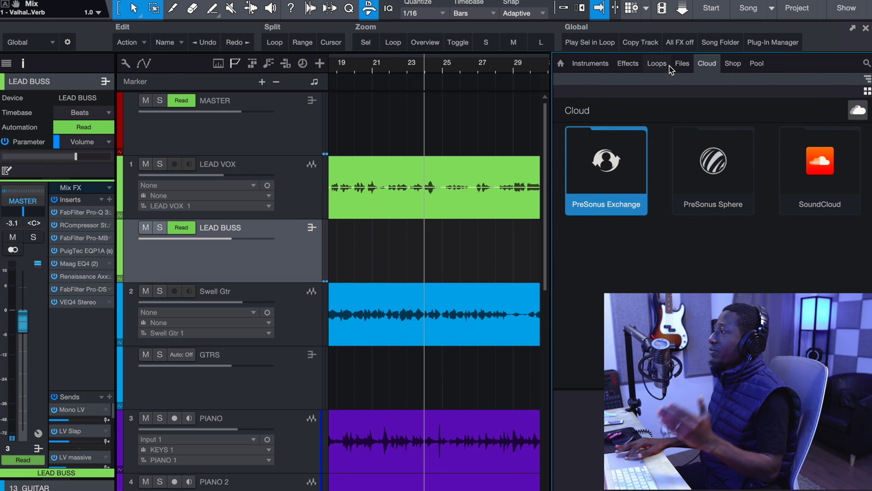
click(672, 70)
click(627, 69)
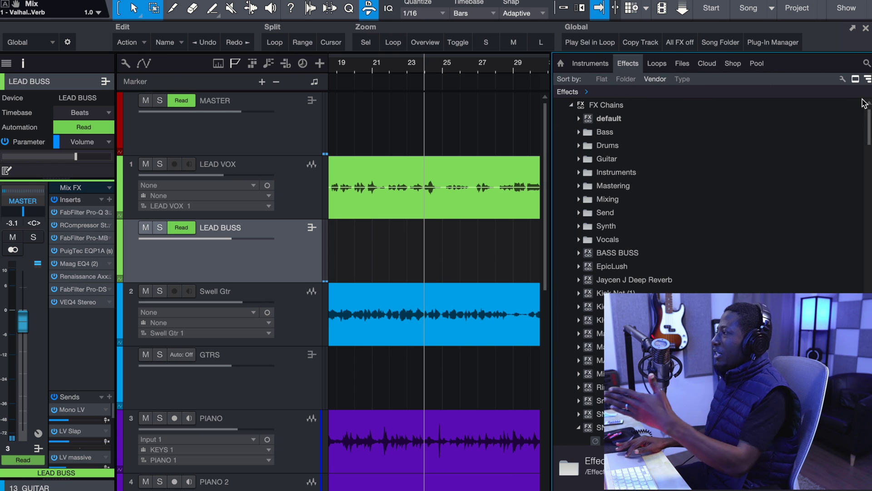
Search the effects for "CLA" and look through the matching plug-ins.
click(867, 63)
text(CLA)
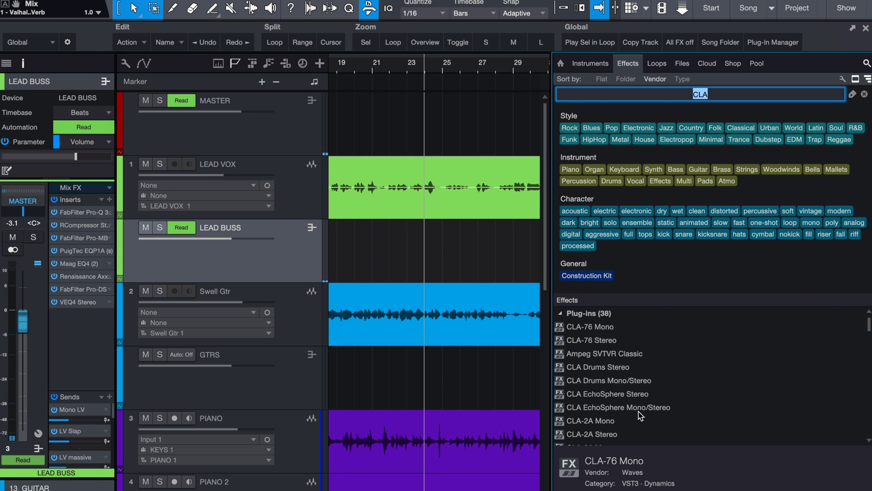
scroll(640, 412, down, 2)
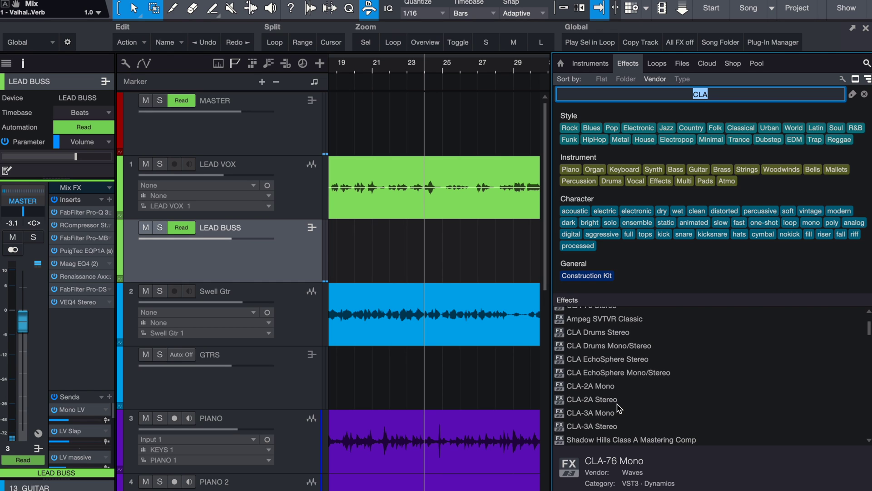
scroll(618, 408, down, 2)
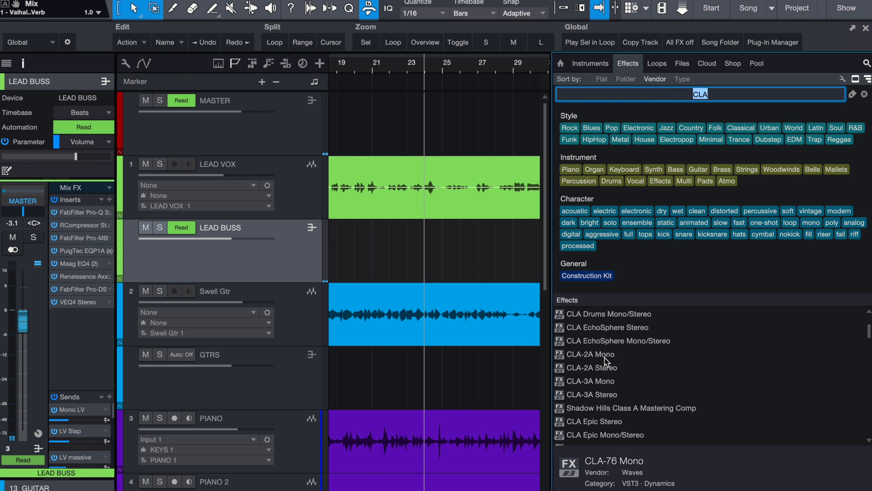
Replace the effects search with the first word of the custom Deep Reverb FX chain's name.
click(722, 95)
drag(722, 96, 662, 95)
text(Jaycen)
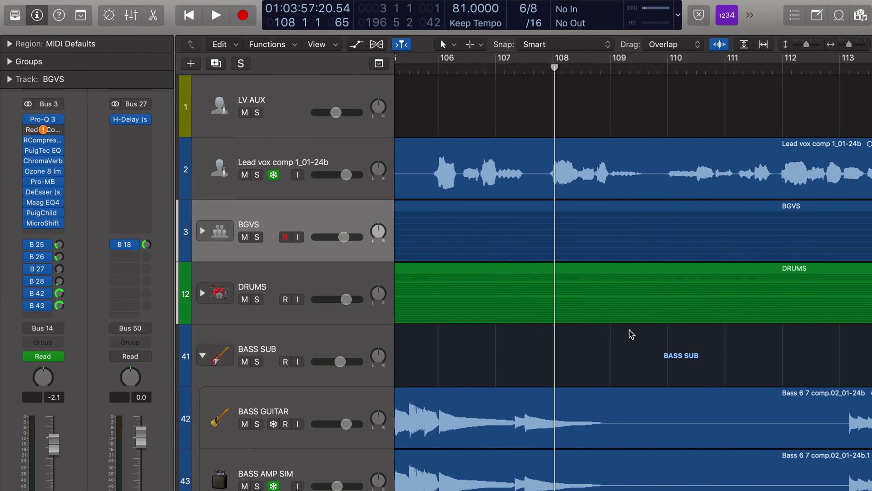
Switch to Logic Pro, close its preferences window and show the All Files browser.
key(super+comma)
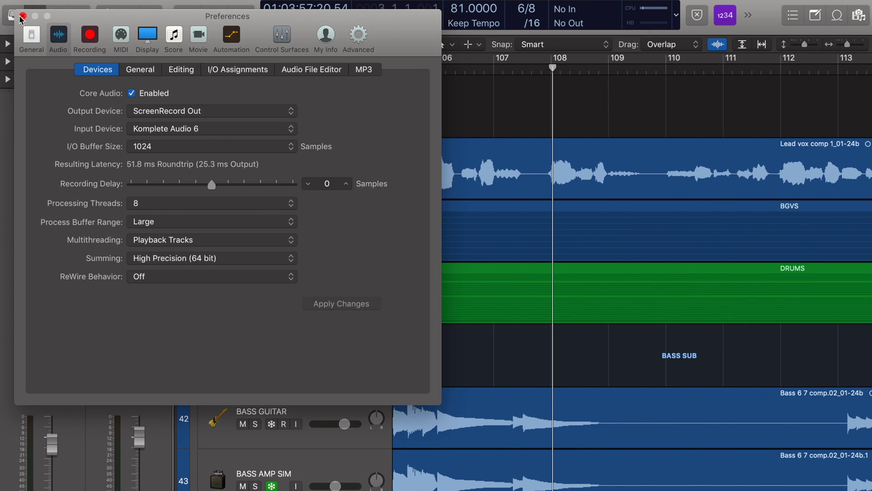
click(22, 16)
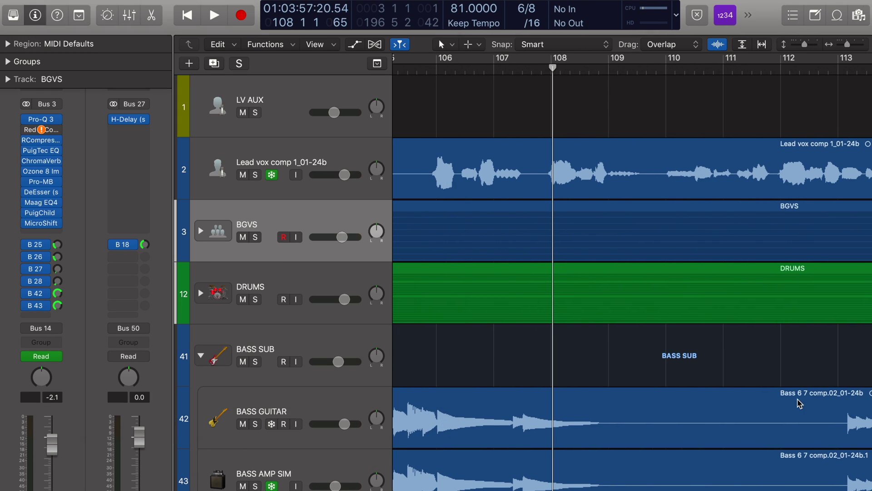
click(860, 16)
click(859, 17)
click(862, 18)
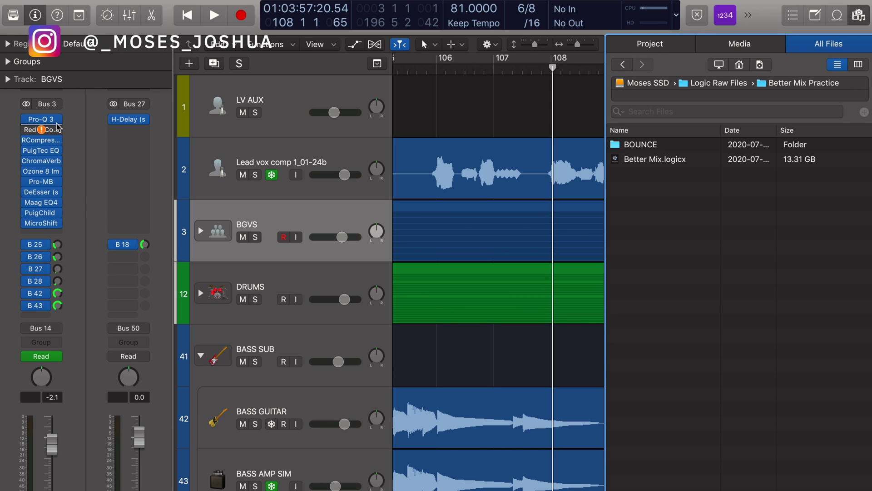
Look at the plug-in list for an empty insert on the DRUMS track and go to the All Files search field.
click(311, 166)
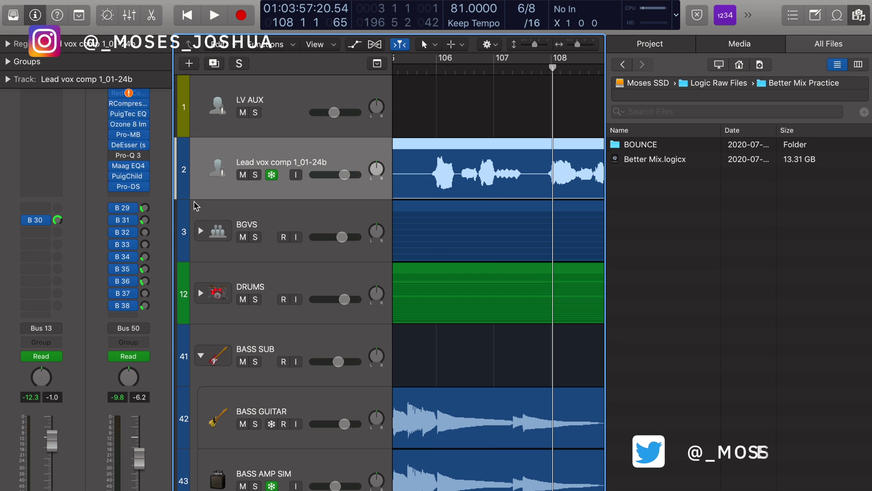
click(308, 257)
click(302, 294)
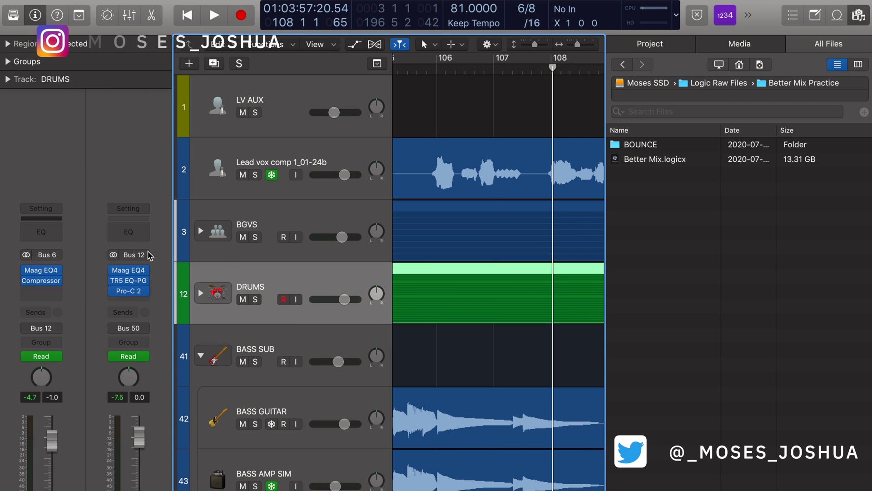
click(53, 295)
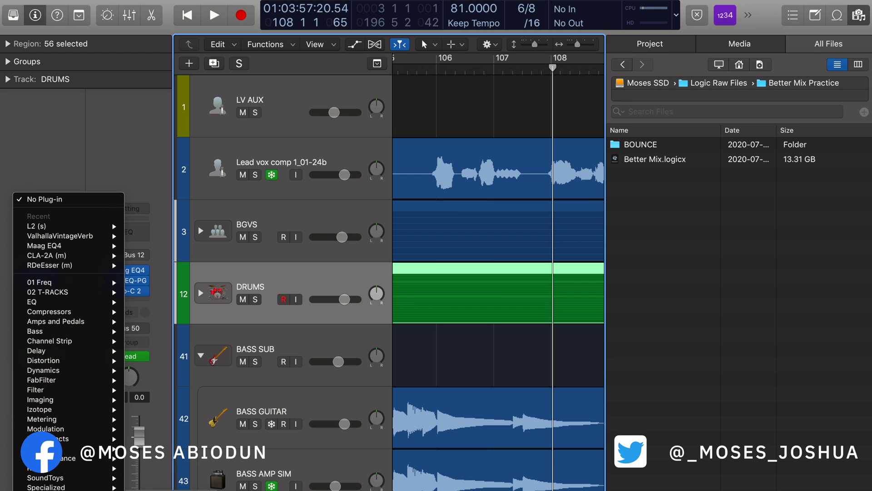
click(657, 113)
click(658, 112)
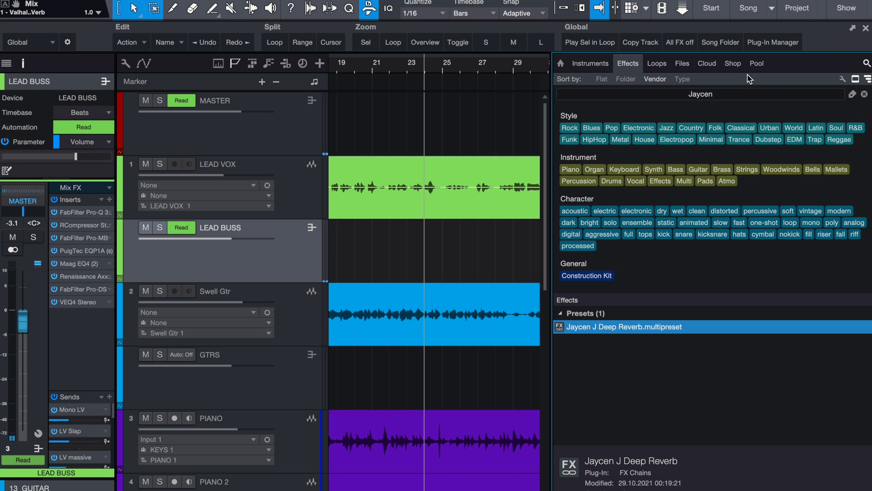
Back in Studio One, search the effects for "Rock" and look through the matching plug-ins and presets.
click(736, 94)
key(BackSpace)
text(Rock)
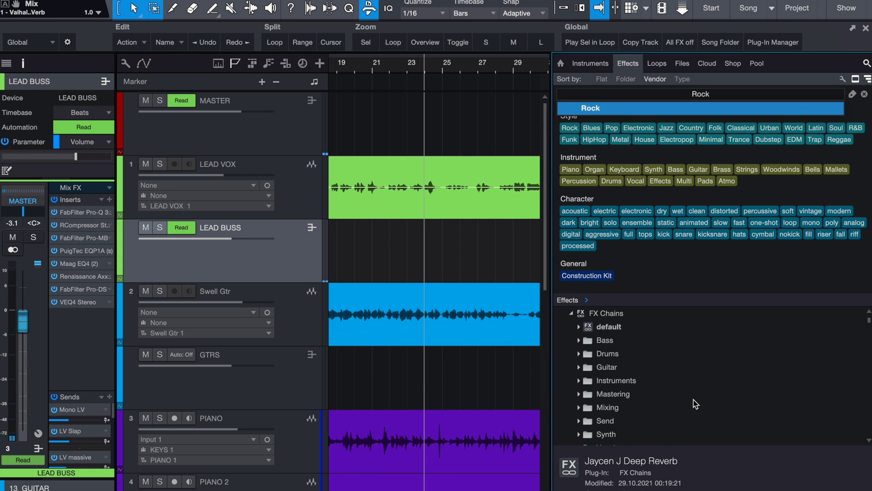
scroll(695, 404, down, 15)
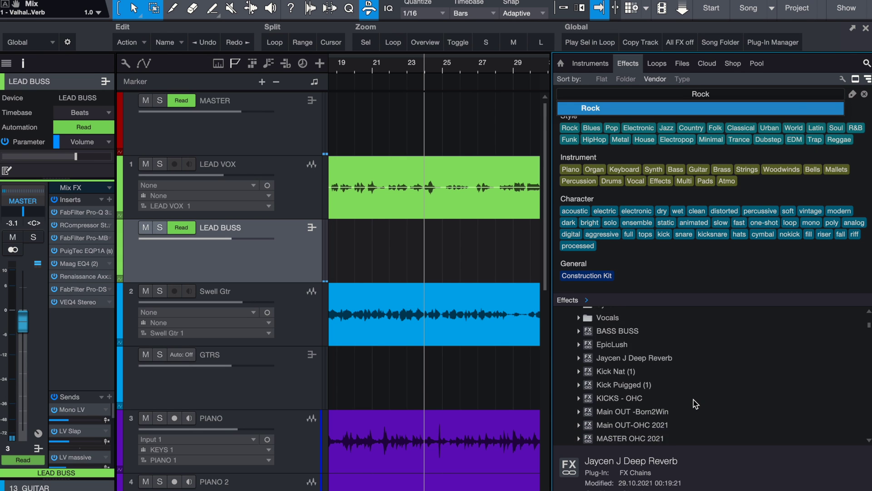
scroll(695, 403, up, 15)
scroll(695, 402, down, 3)
scroll(658, 359, down, 10)
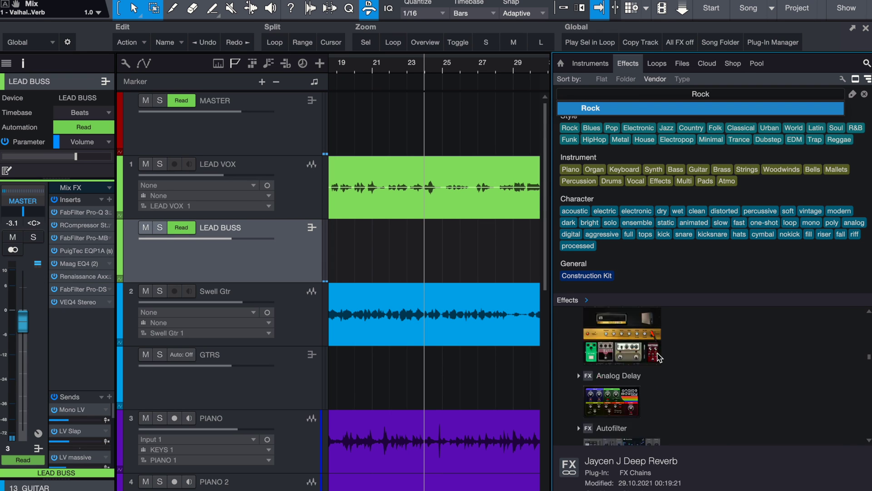
scroll(592, 359, up, 5)
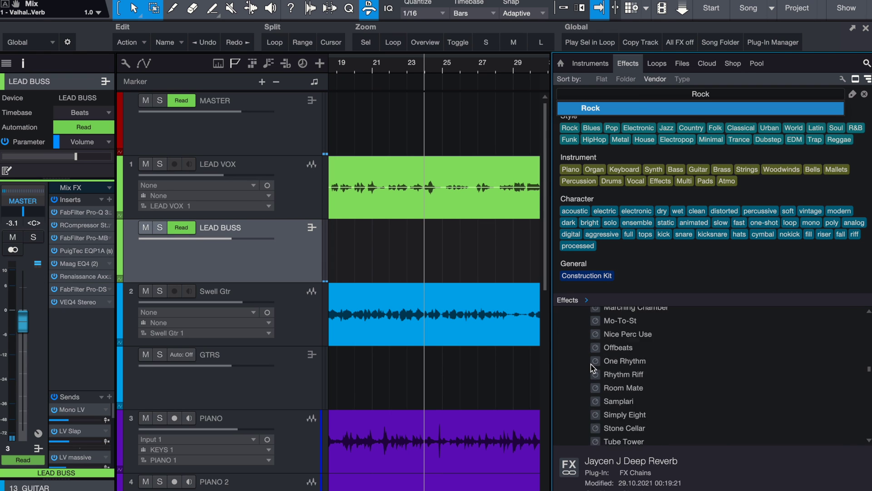
scroll(593, 368, down, 10)
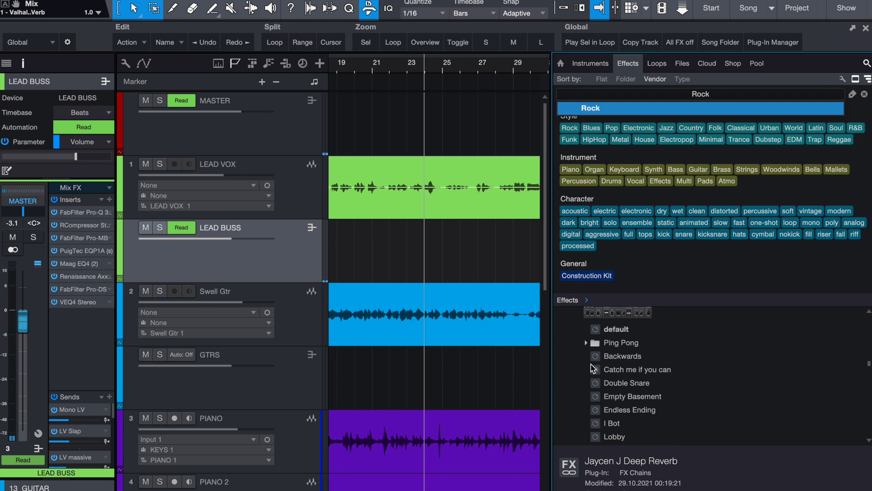
scroll(593, 368, down, 3)
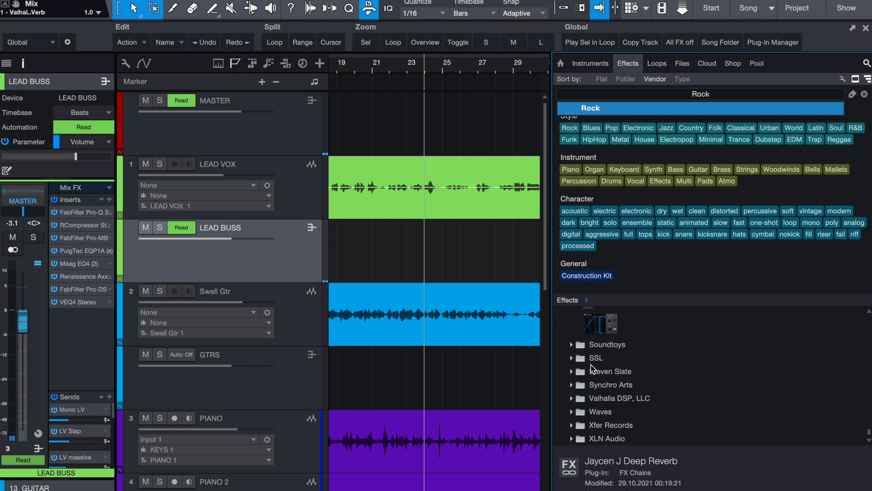
key(Return)
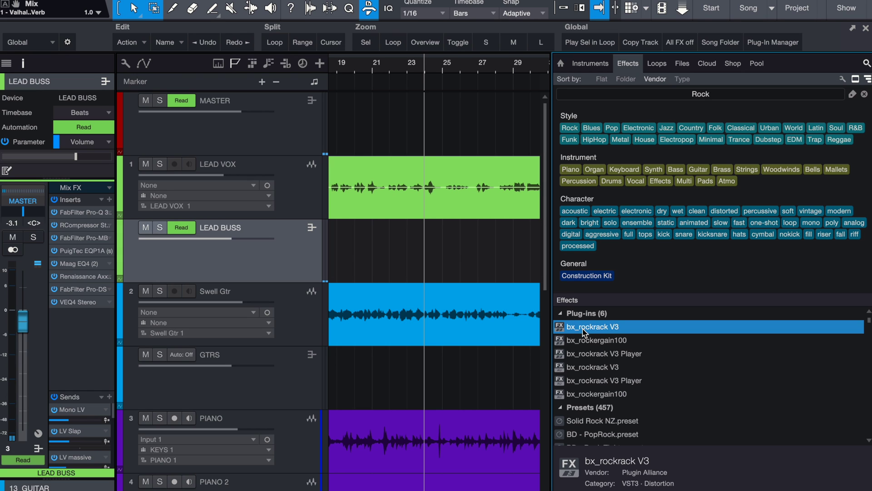
scroll(635, 437, down, 5)
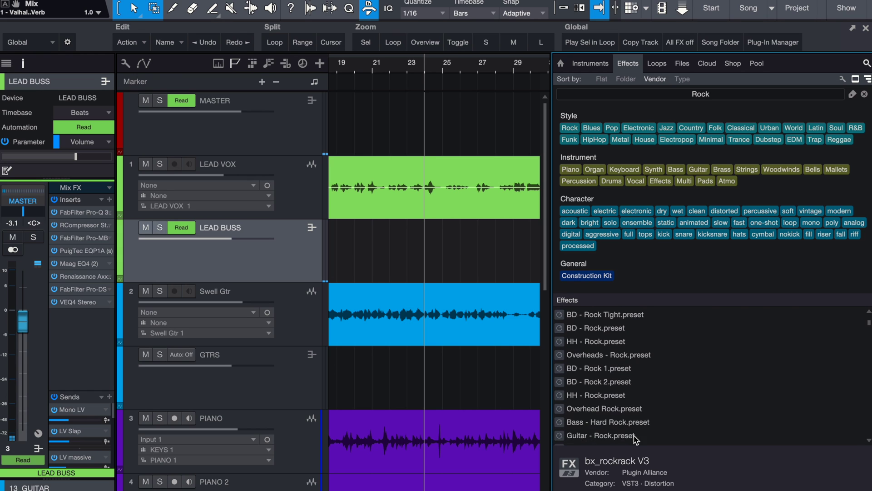
Add the "19 Rock Steady.aupreset" from the matching presets to the GTRS bus inserts, bypass it and close its plug-in window.
scroll(590, 377, up, 3)
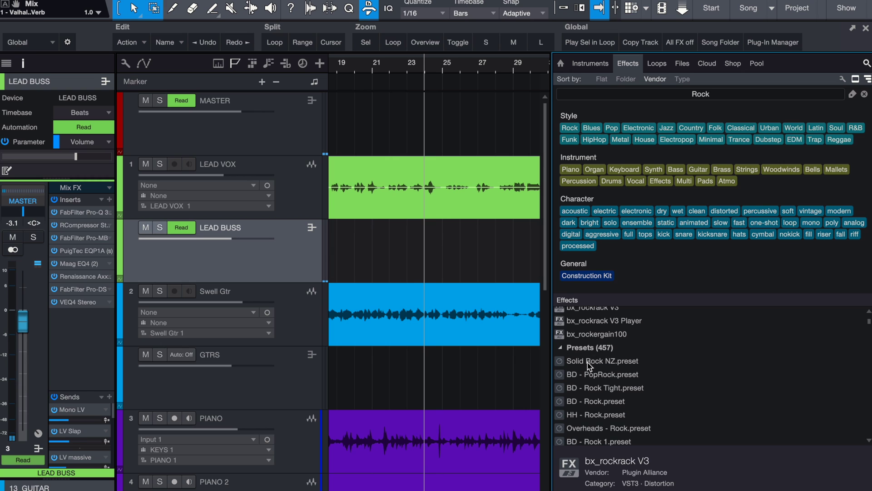
scroll(599, 380, down, 2)
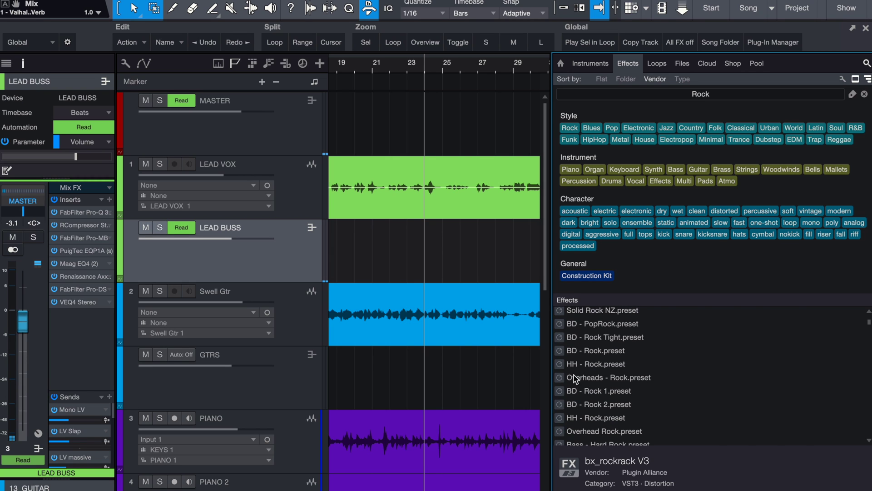
scroll(576, 367, down, 10)
scroll(607, 382, down, 5)
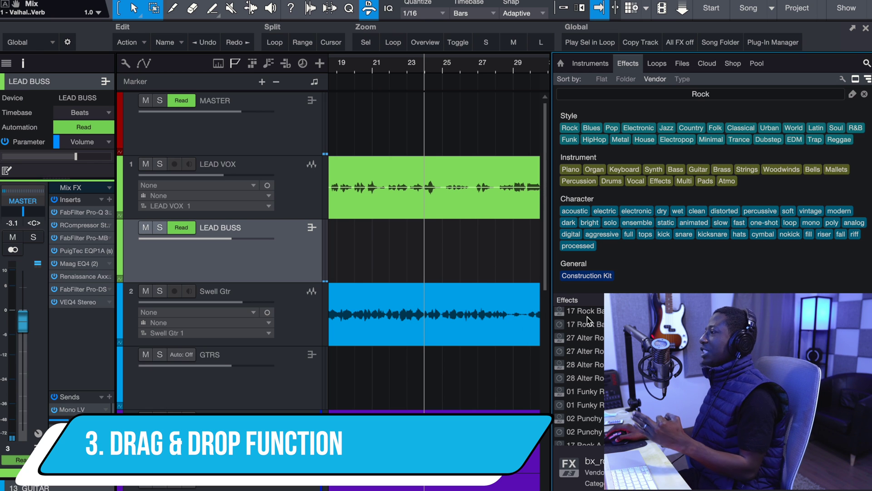
scroll(589, 320, up, 3)
click(590, 332)
drag(591, 332, 305, 279)
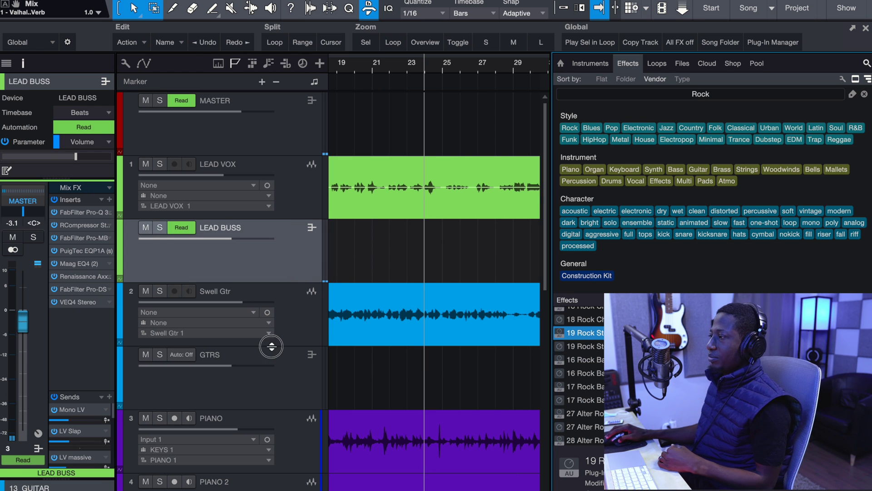
click(289, 386)
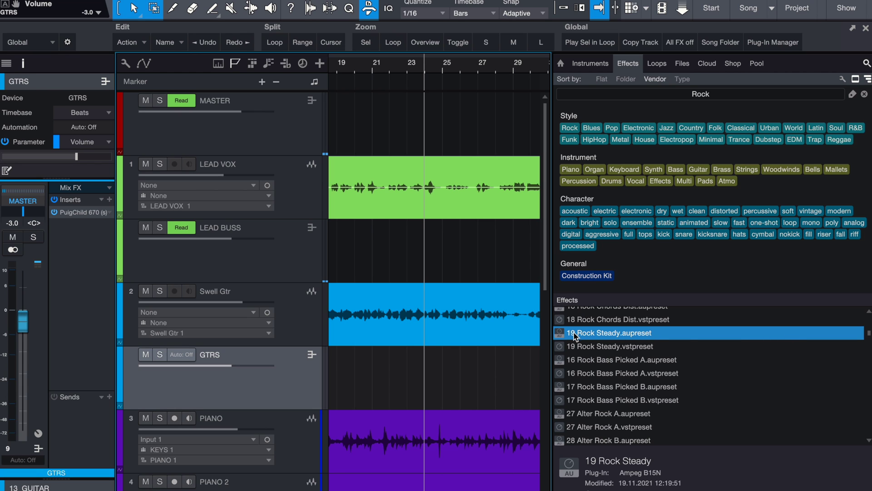
drag(620, 336, 82, 234)
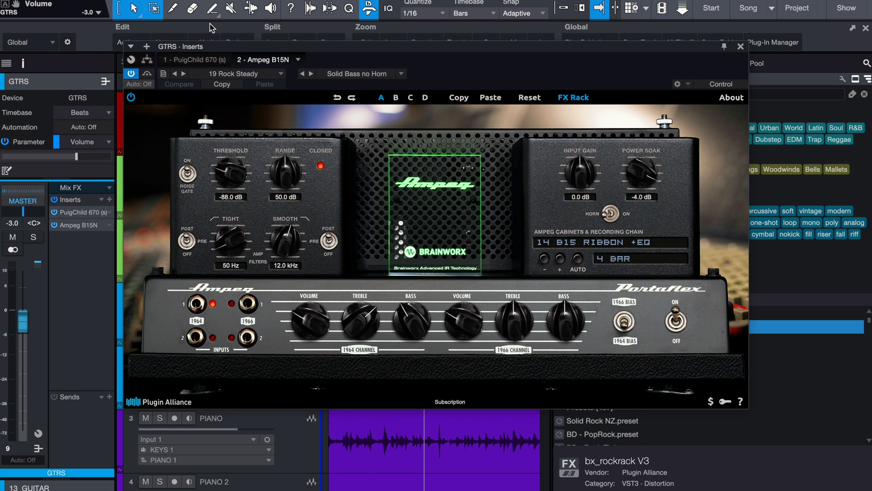
click(54, 225)
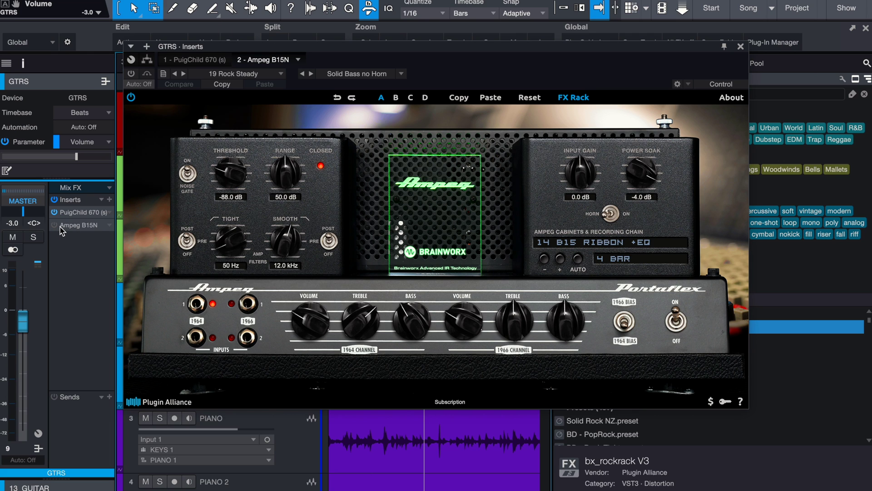
click(741, 46)
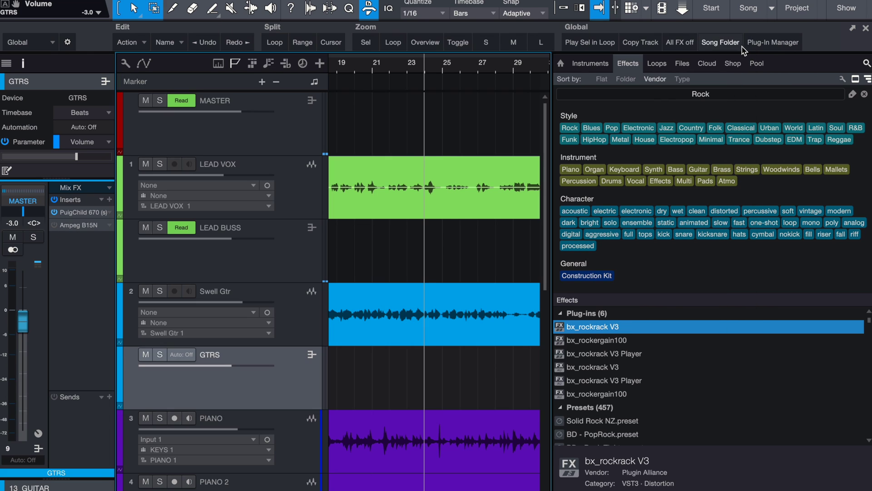
Leave the Add Tracks dialog without adding tracks and search the instruments for "keyscap".
click(320, 63)
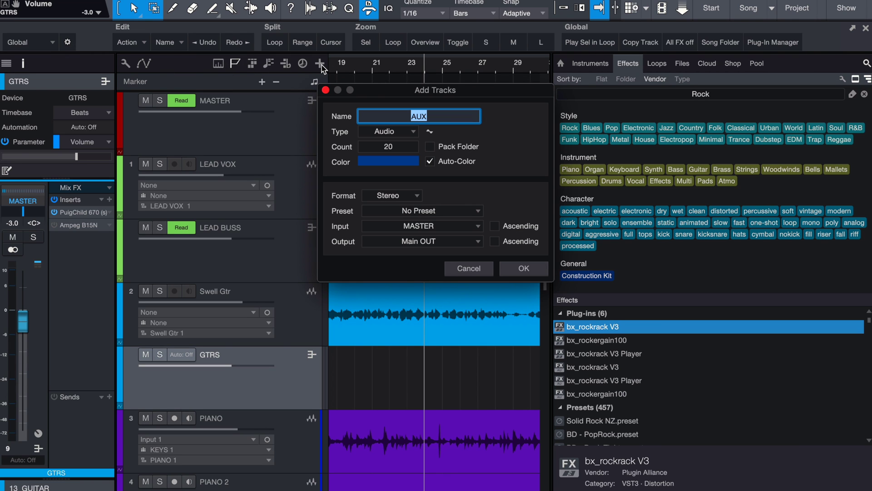
click(468, 268)
click(590, 63)
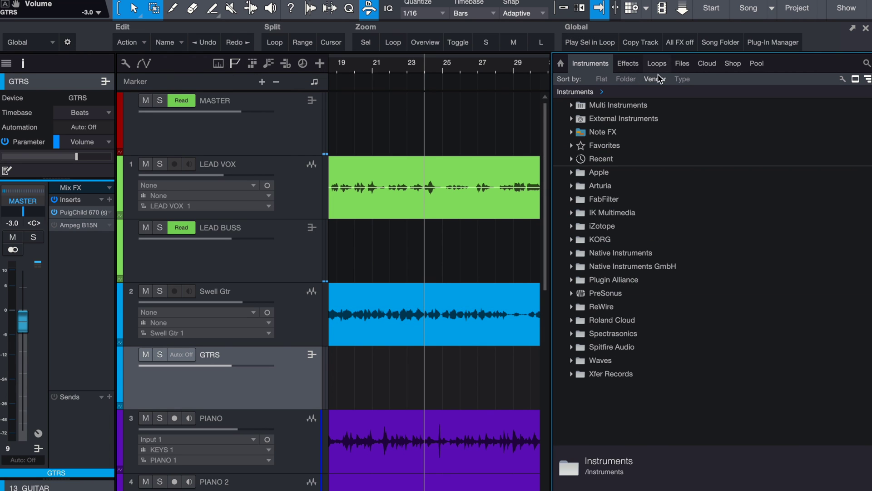
click(866, 64)
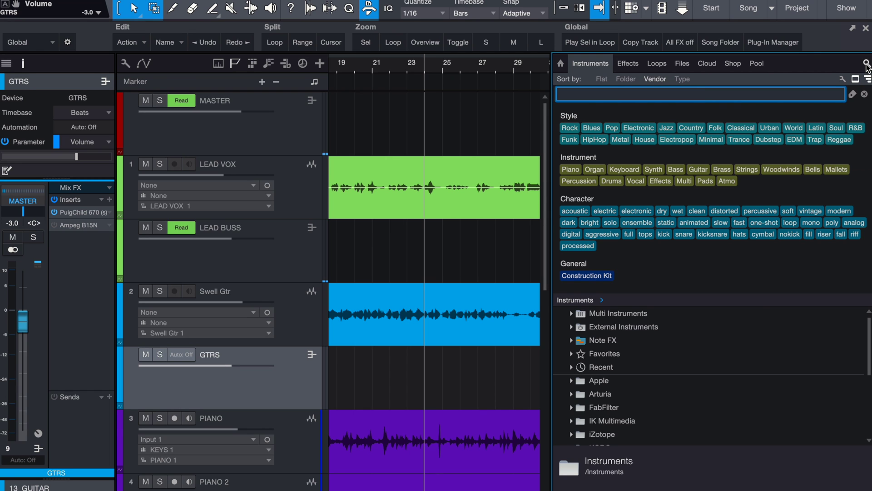
text(keyscap)
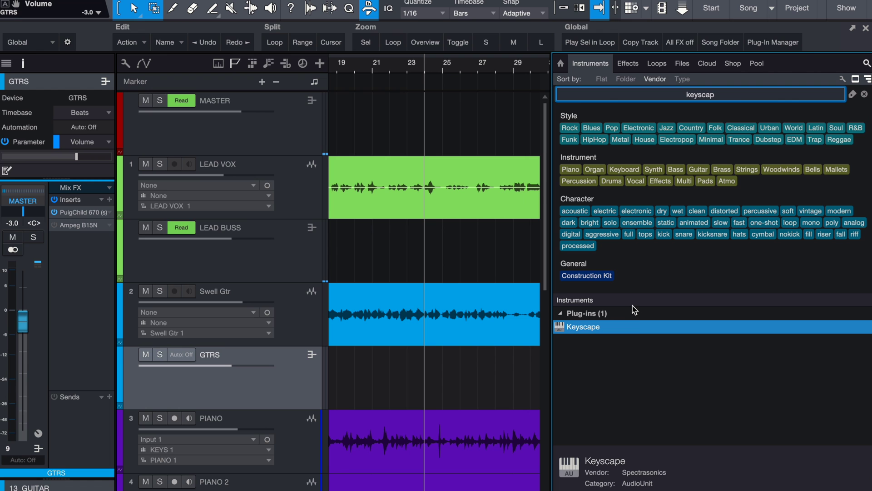
Add Keyscape as a new instrument track above LEAD VOX and load the "LA Custom C7 - Cinematic" patch.
drag(636, 333, 278, 167)
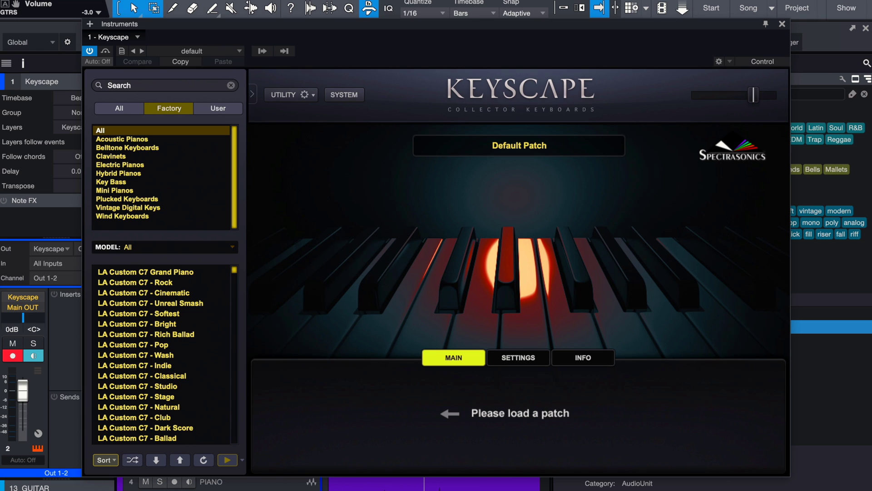
click(198, 293)
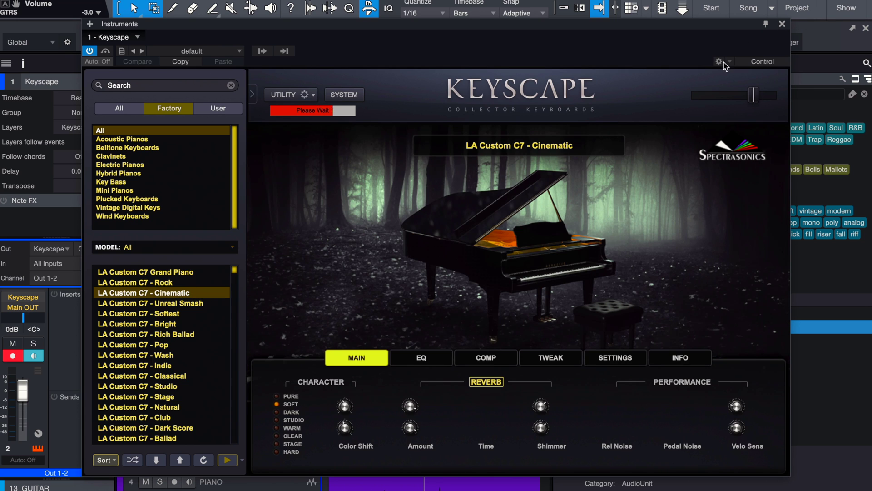
click(781, 24)
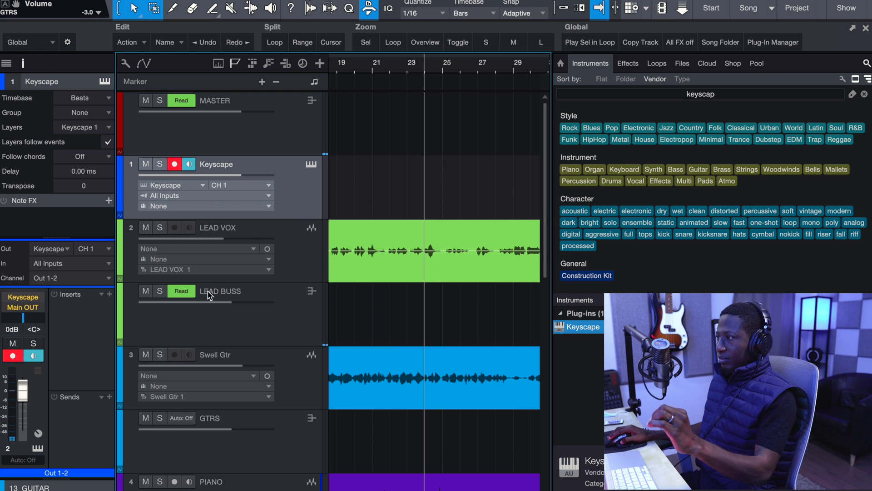
Select the LEAD BUSS track and enlarge the sends area of its channel strip.
click(276, 137)
click(281, 310)
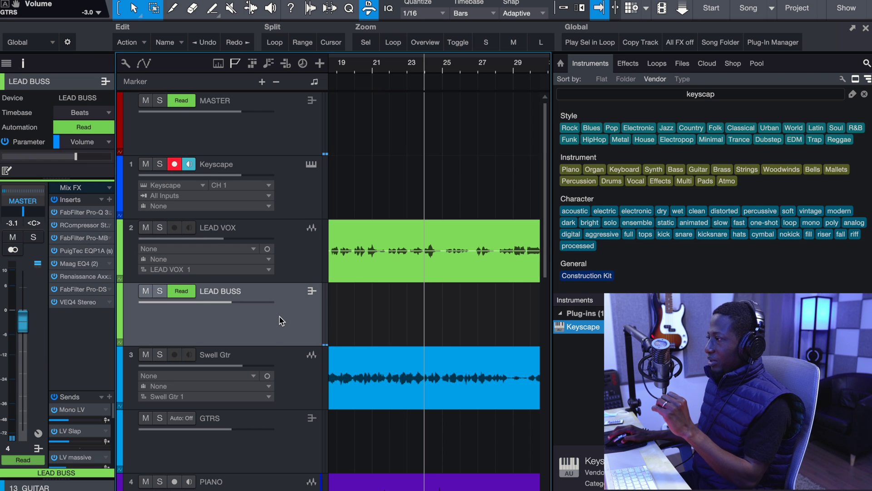
scroll(277, 322, down, 1)
drag(91, 391, 92, 276)
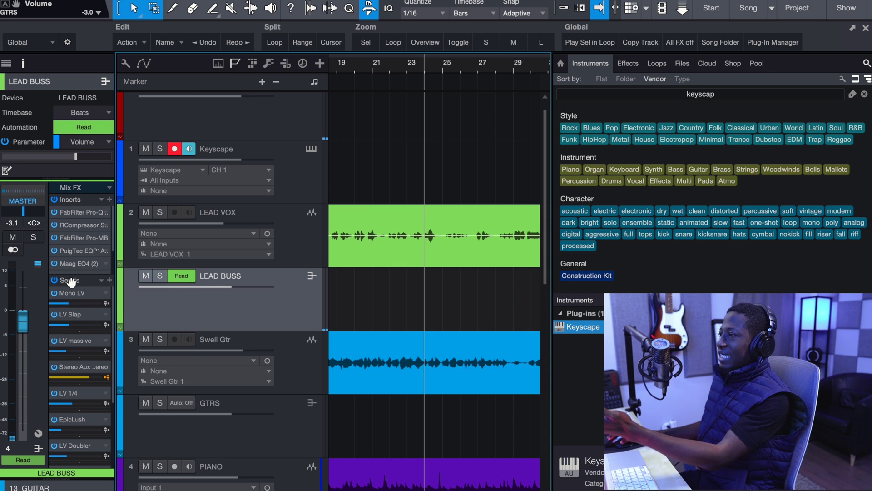
Copy the whole send chain of LEAD BUSS to the Swell Gtr track and look through the copied sends.
click(290, 348)
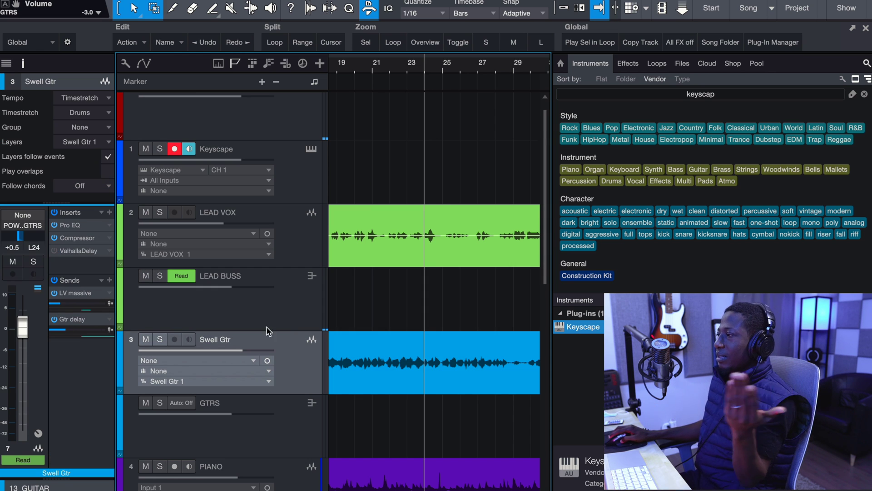
click(282, 283)
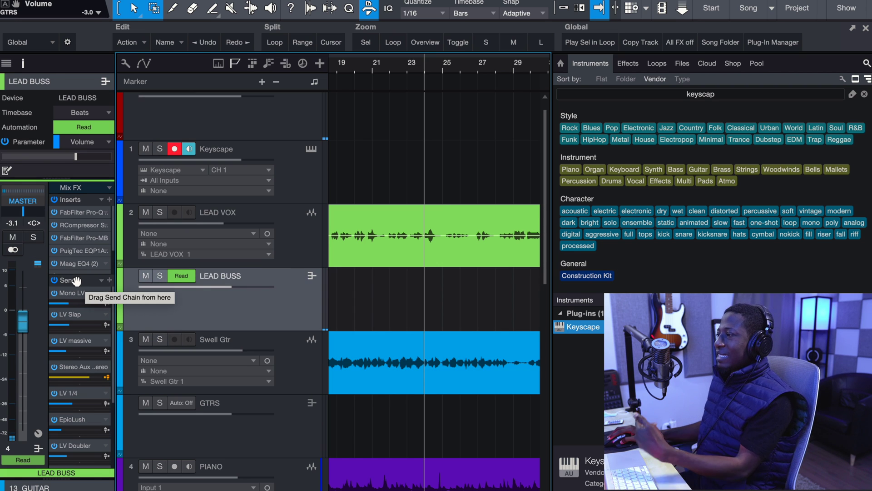
drag(76, 281, 229, 347)
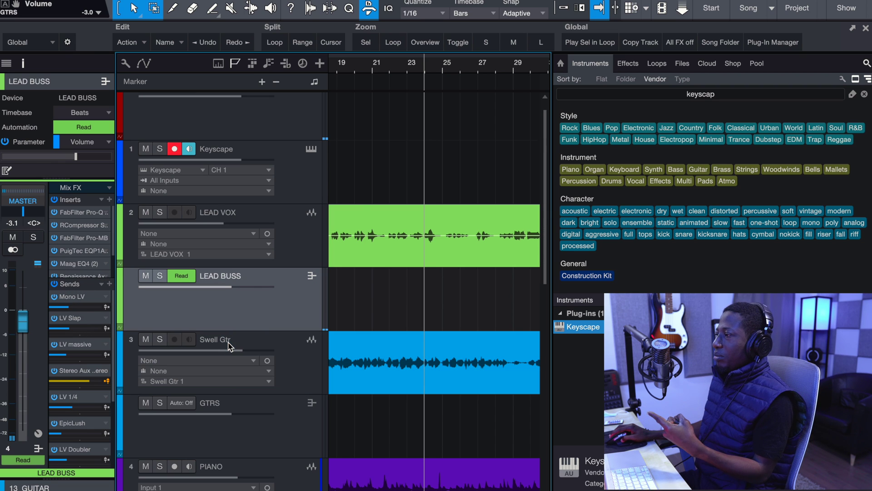
click(248, 346)
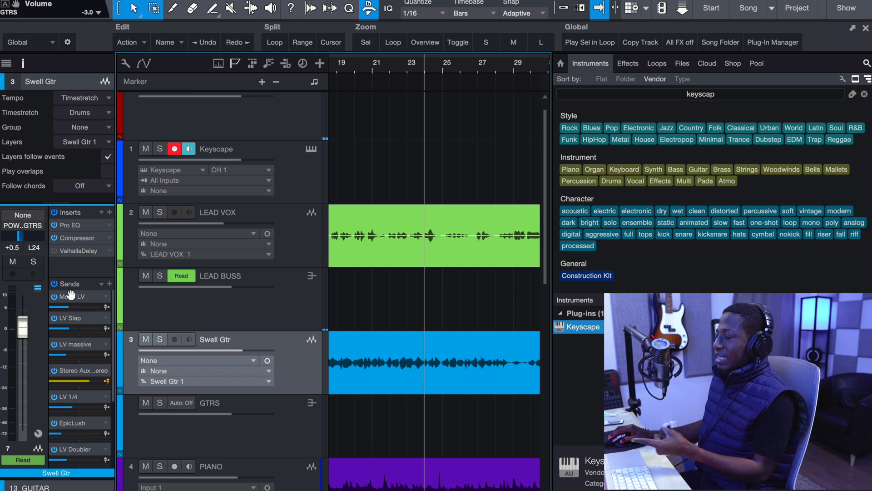
scroll(70, 363, down, 4)
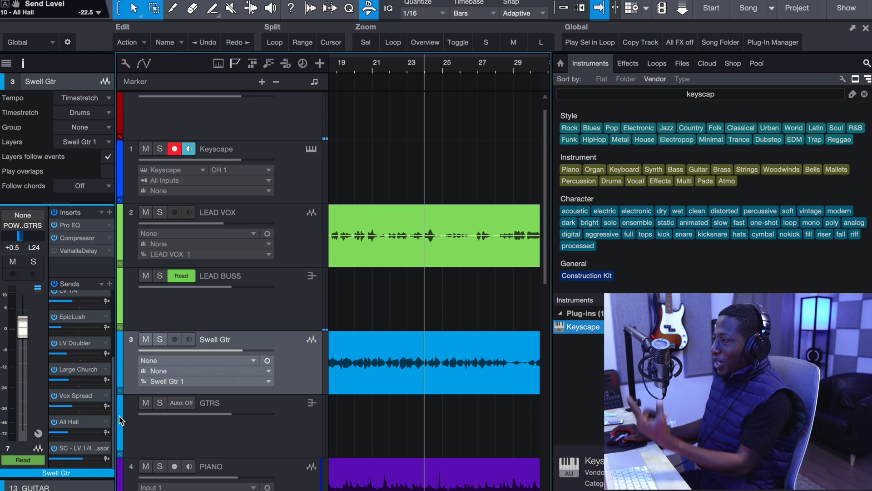
Compare the sends on LEAD BUSS and Swell Gtr, and undo the copied send chain.
click(211, 315)
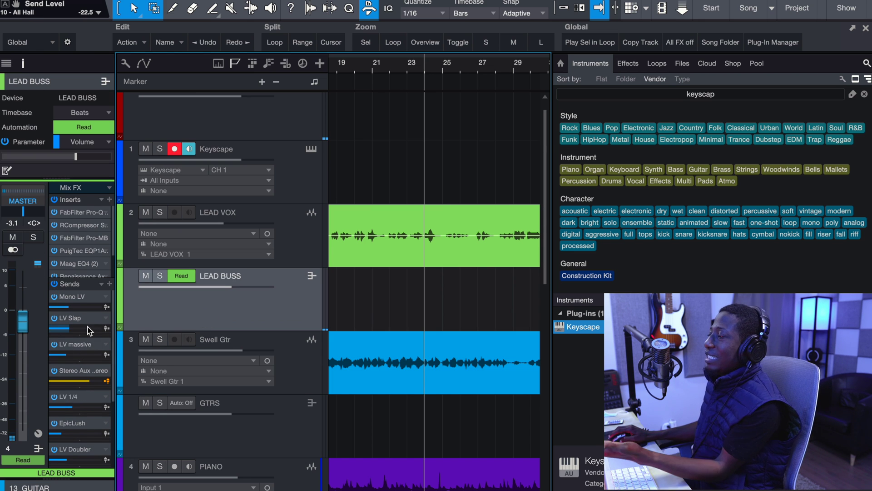
click(246, 347)
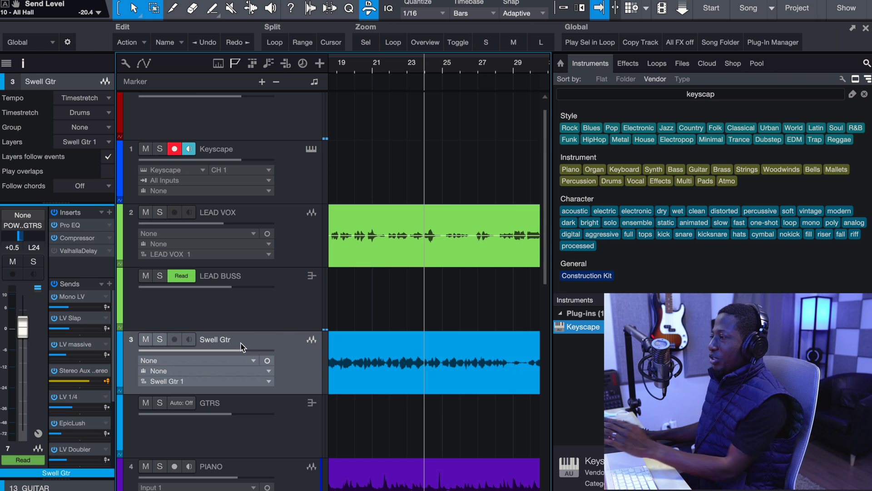
click(223, 326)
click(237, 333)
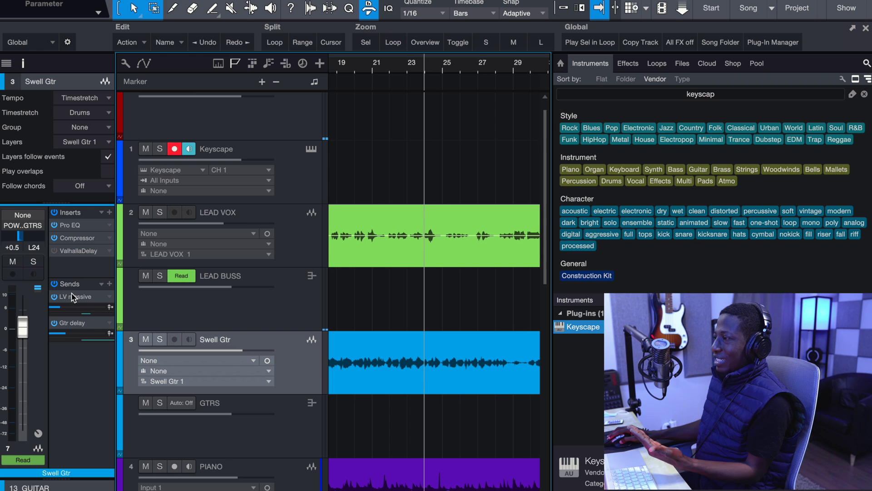
Copy the LV massive send from Swell Gtr to the PIANO track and check the effects on that send.
click(224, 475)
scroll(249, 440, down, 3)
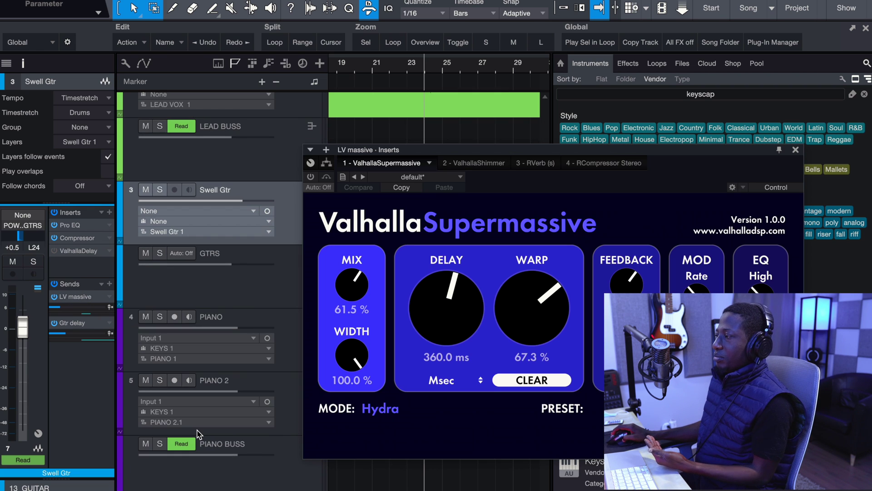
click(232, 323)
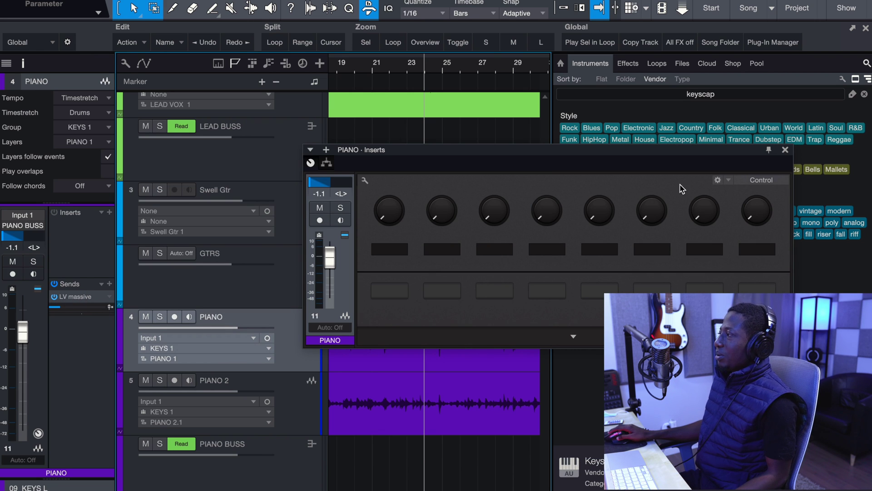
click(785, 150)
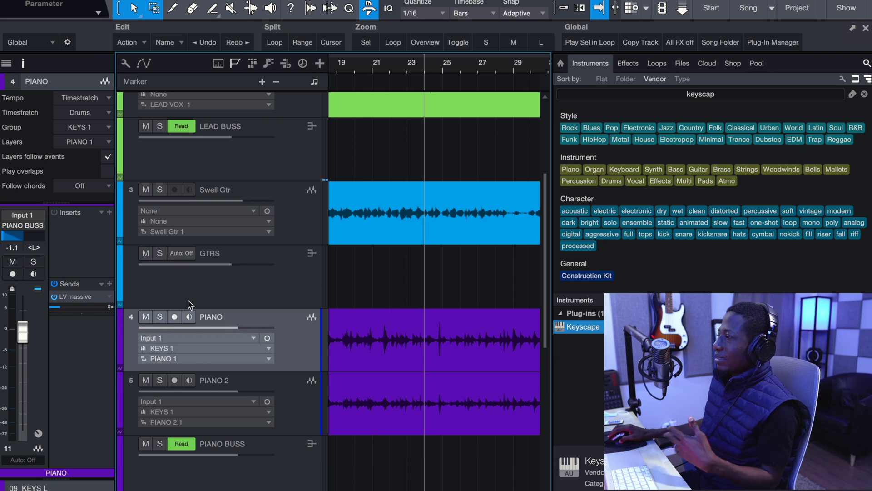
click(80, 297)
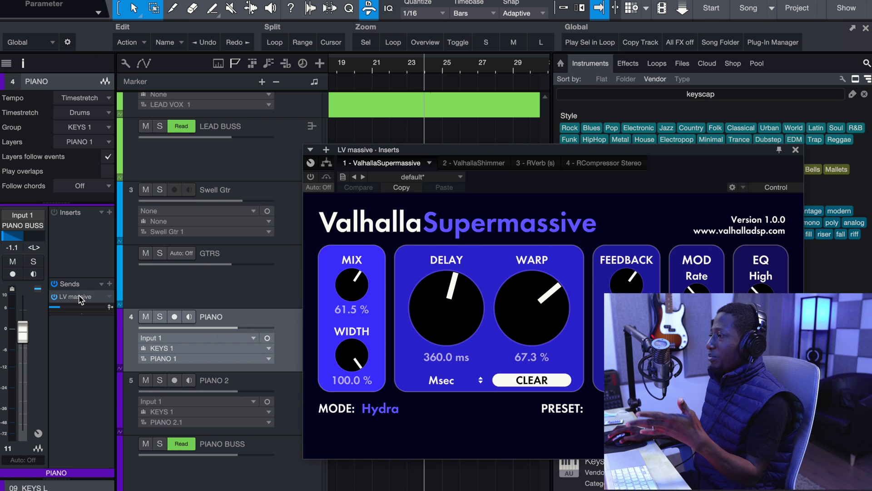
click(796, 149)
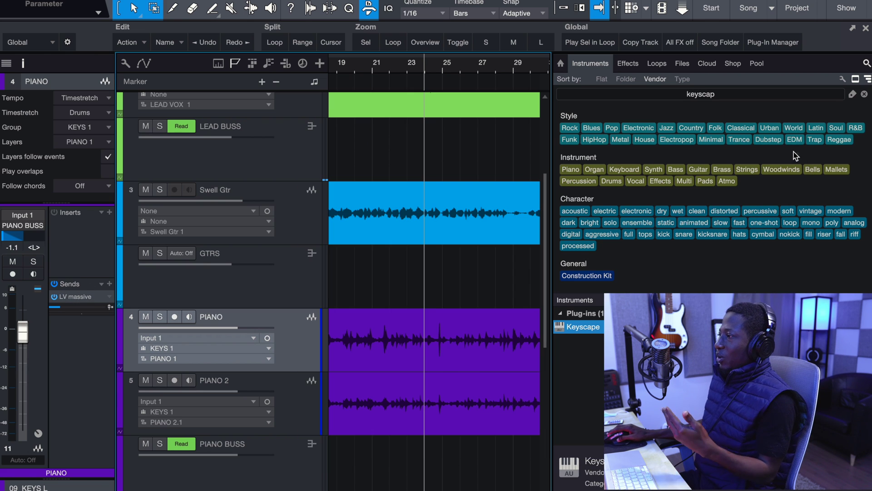
Copy the PuigChild 670 insert from the GTRS bus to the PIANO track, bypass it and close its plug-in window.
click(266, 281)
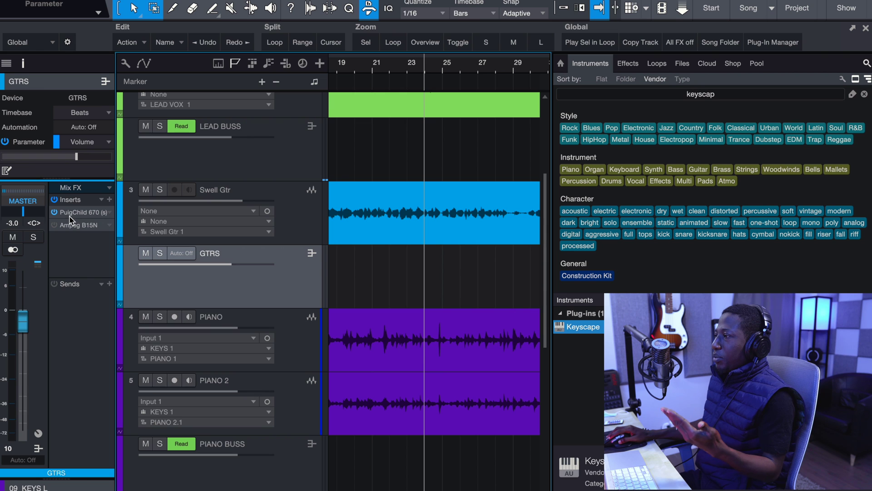
drag(70, 215, 240, 328)
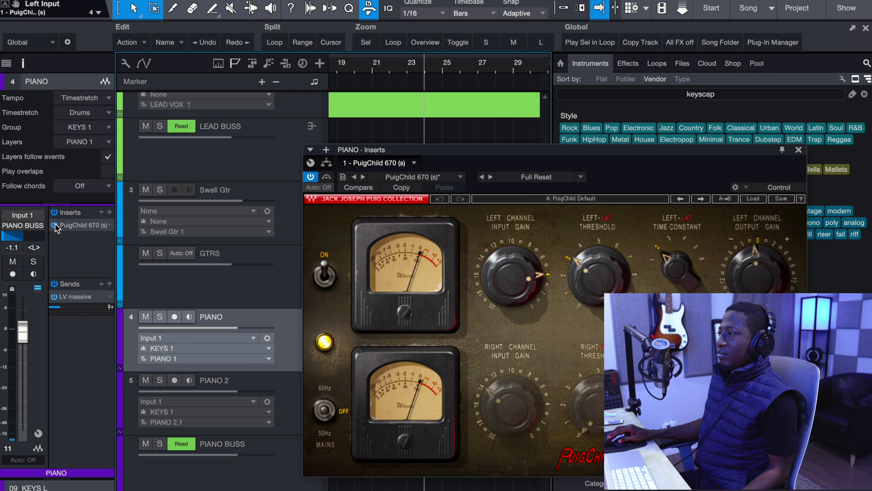
click(55, 225)
click(798, 149)
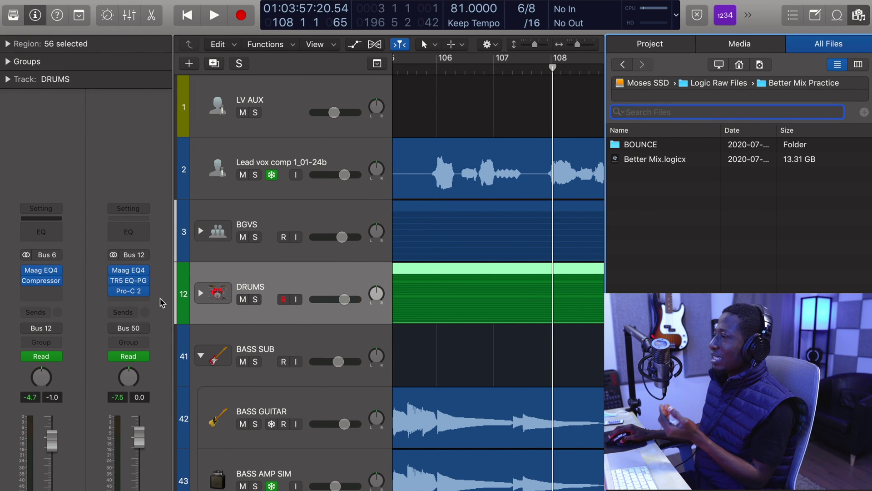
In Logic Pro, try moving Maag EQ4 from the DRUMS channel strip to the neighbouring strip twice, undoing each move.
drag(41, 270, 136, 302)
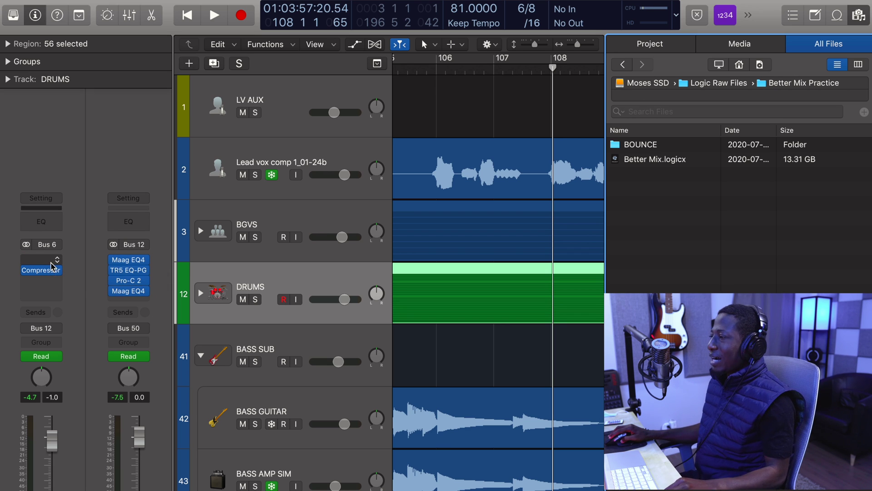
key(super+z)
drag(44, 273, 153, 301)
key(super+z)
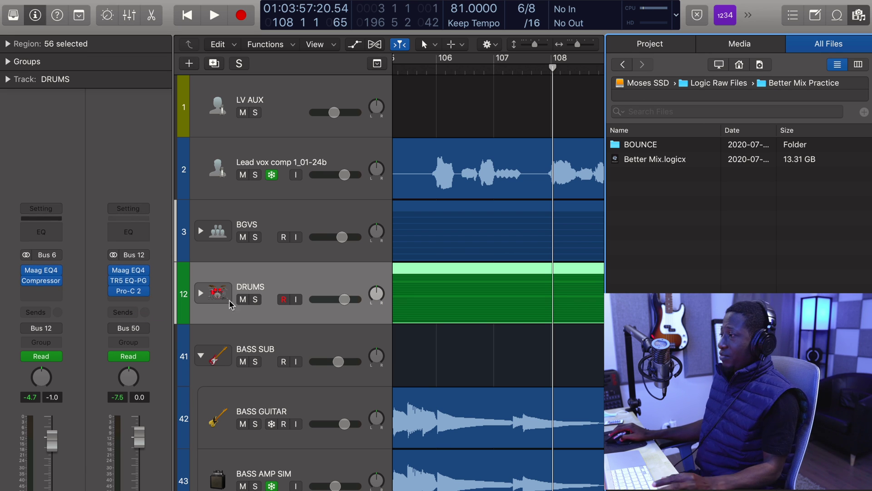
Show the BGVS channel strip in the mixer and check the commands available for its channel strip setting.
click(289, 227)
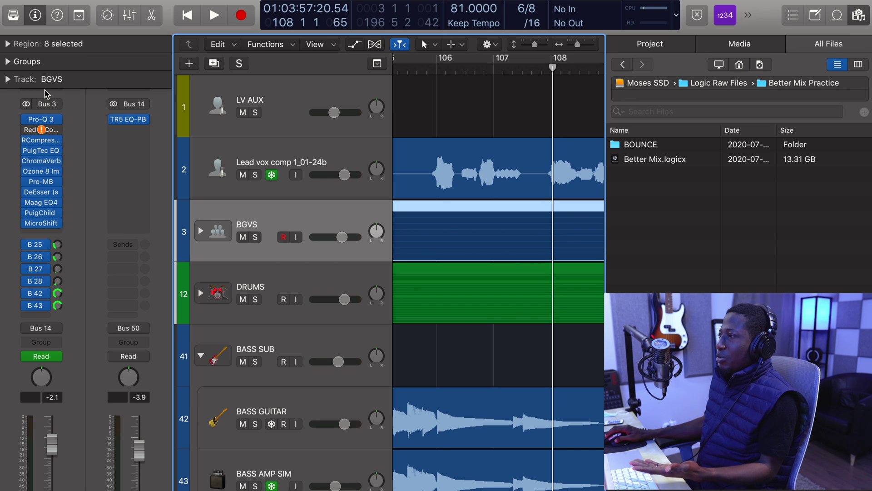
key(x)
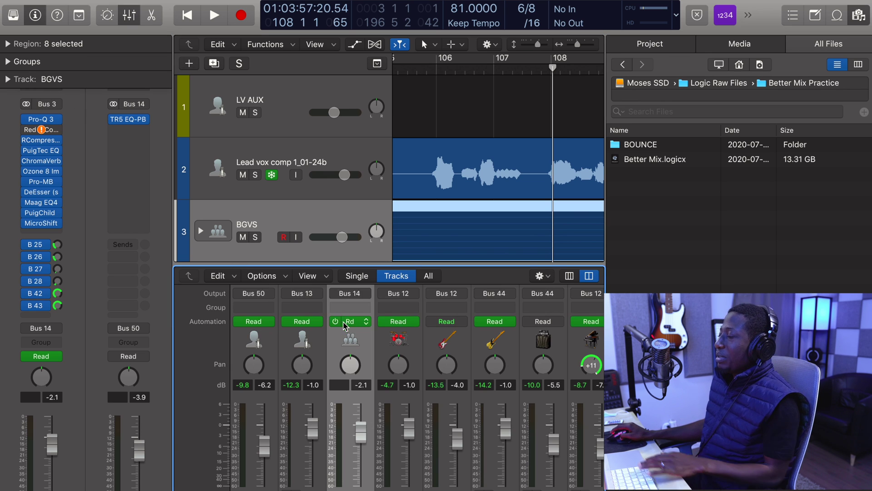
scroll(345, 322, up, 5)
click(352, 348)
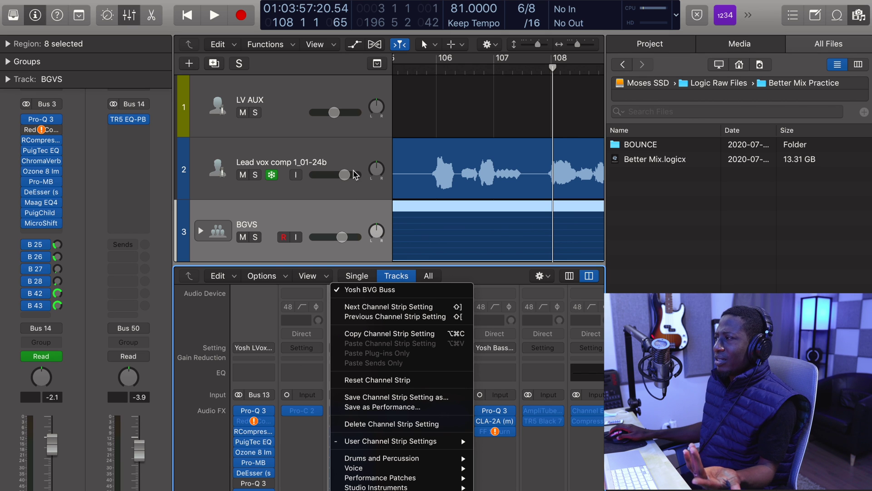
click(359, 152)
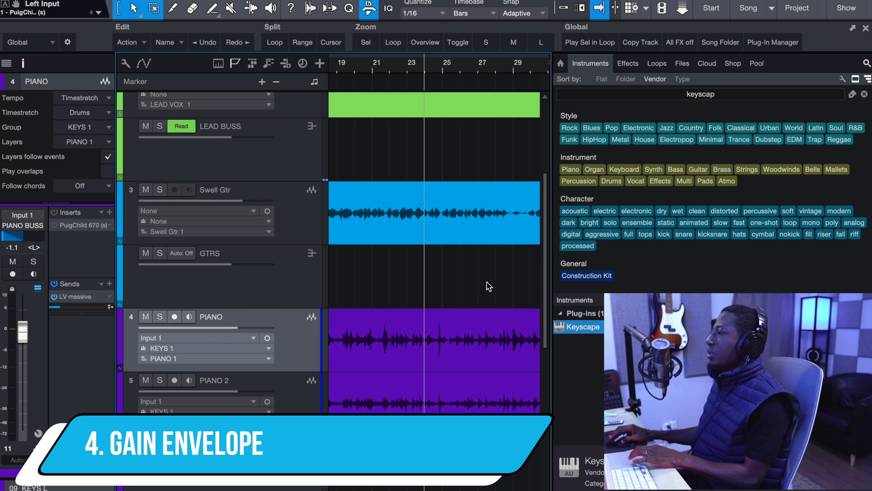
Switch to Studio One, return the browser to its home page and hide it.
scroll(489, 286, up, 4)
click(851, 65)
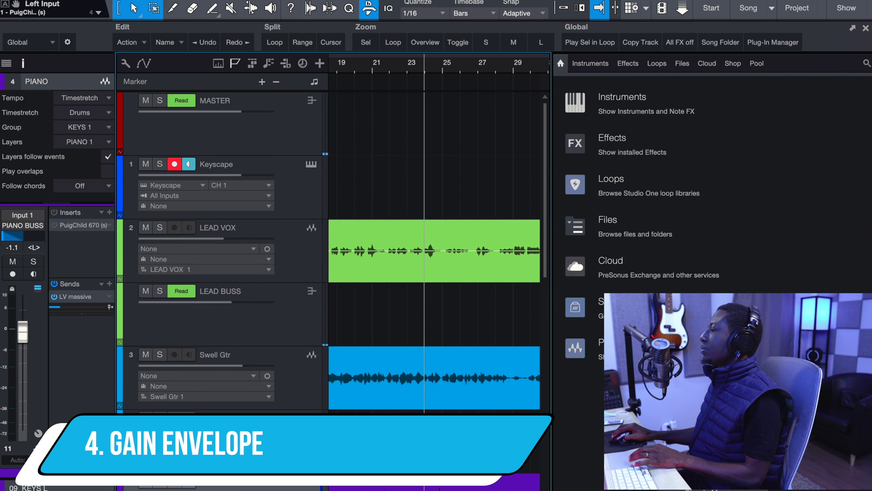
key(F5)
scroll(444, 298, down, 3)
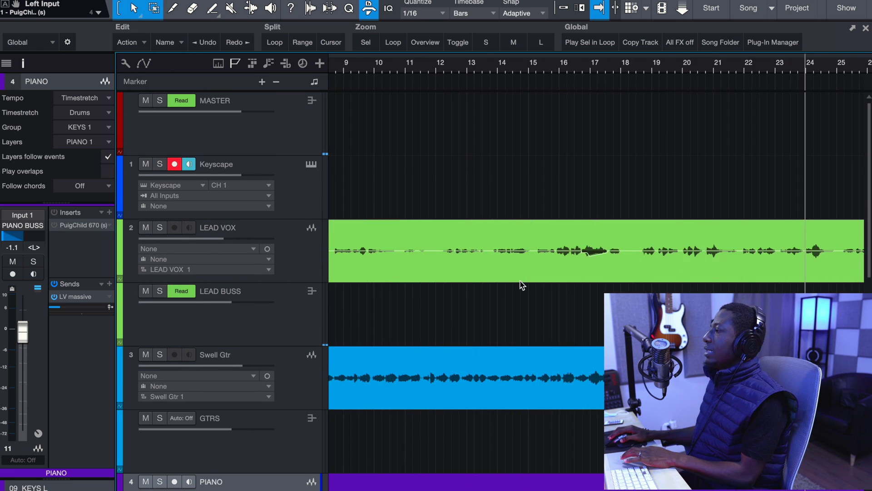
Turn off Gain Envelope on the LEAD VOX event and enlarge the tracks to show its waveform taller.
right_click(406, 267)
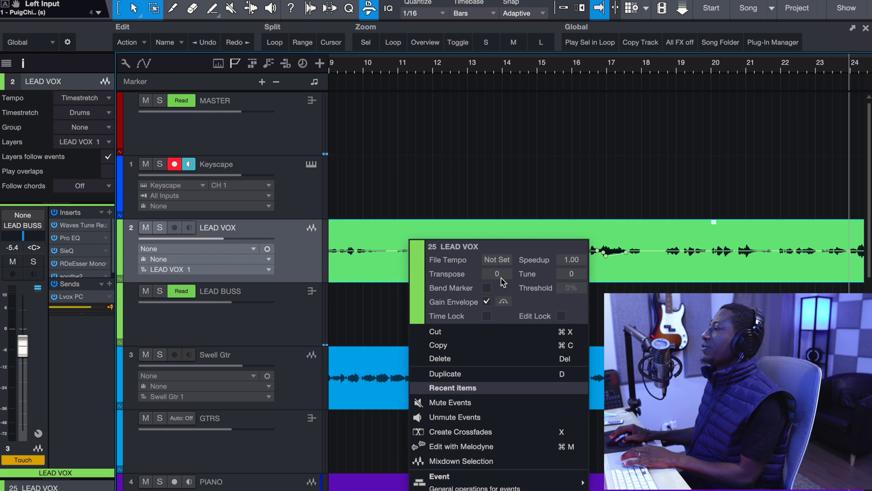
click(487, 302)
click(375, 290)
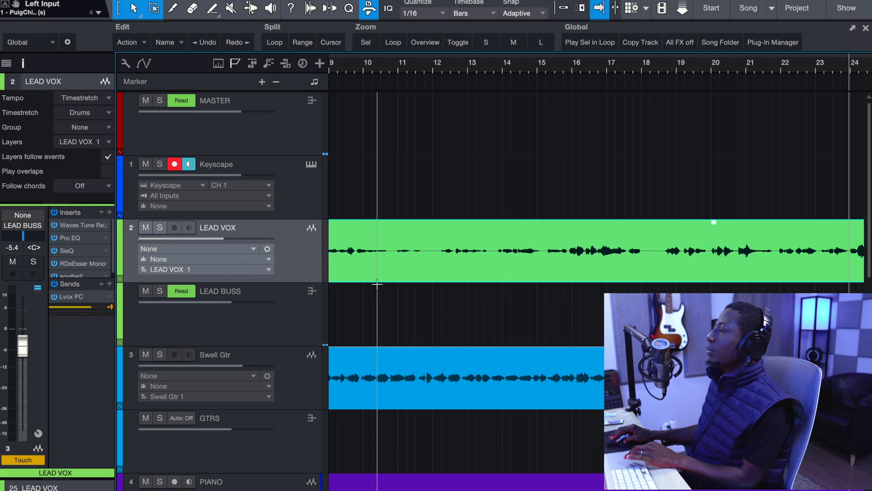
key(z)
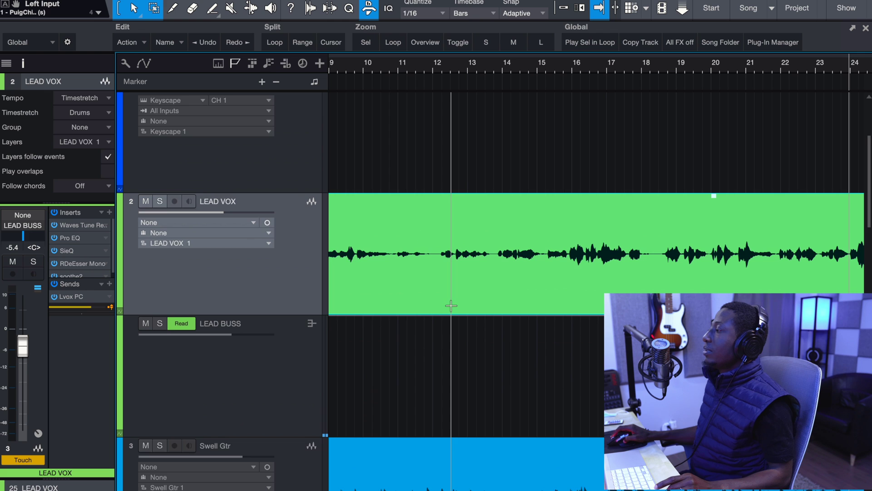
key(w)
key(w)
key(w)
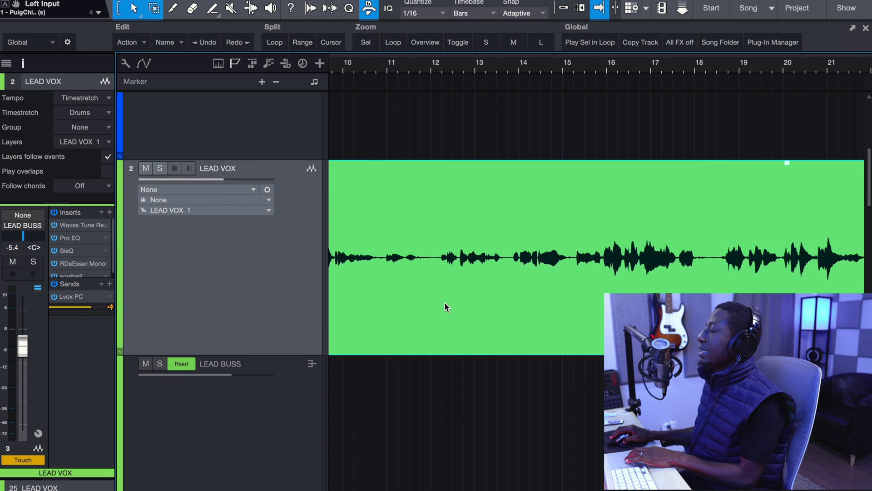
scroll(573, 290, right, 2)
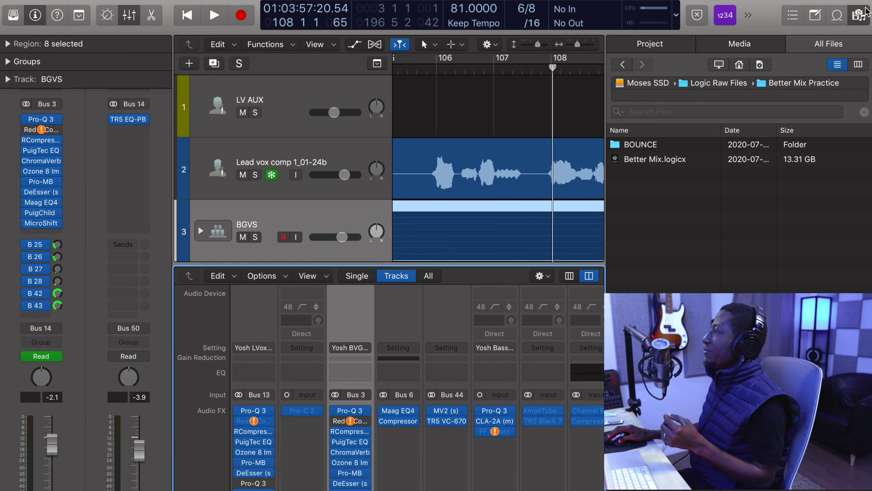
Switch to Logic Pro, hide the file browser and mixer, and zoom in on the lead vocal around bar 107.
click(863, 13)
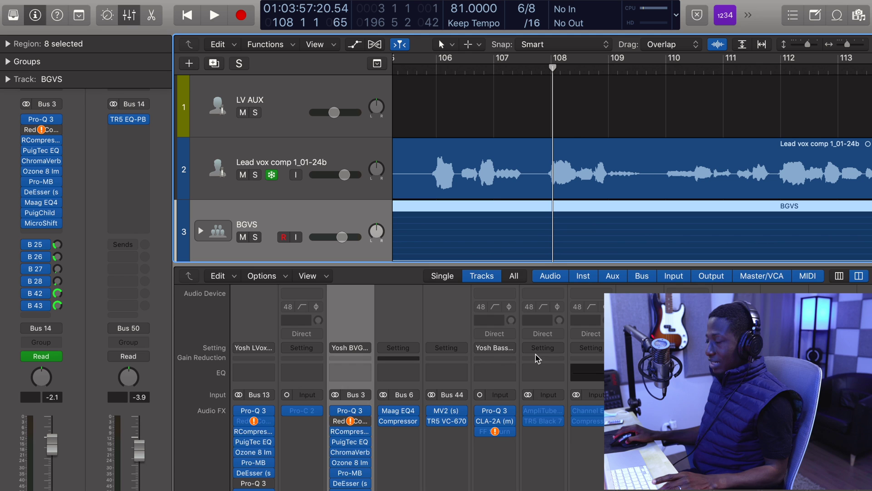
key(x)
key(super+Right)
key(super+Right)
key(super+Right)
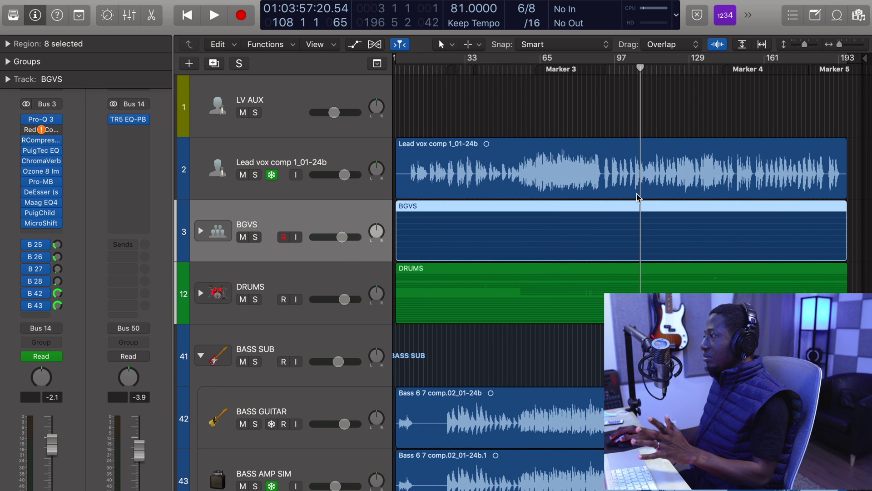
key(super+Left)
key(super+Left)
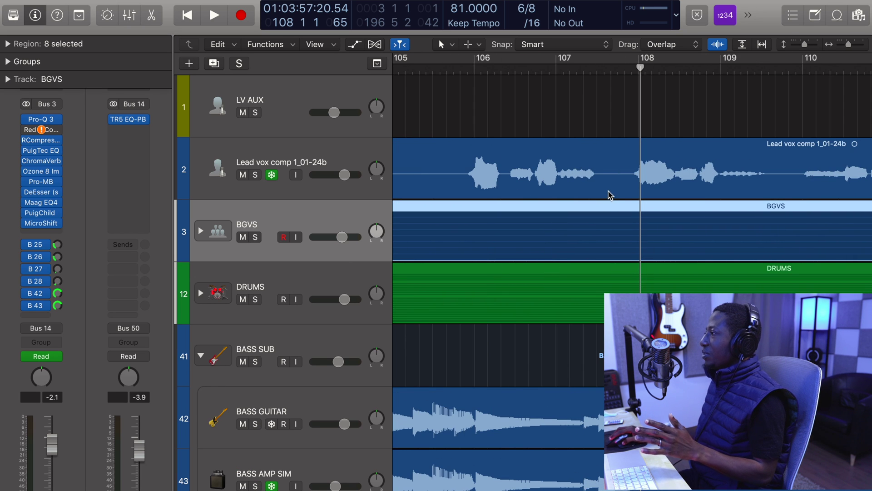
key(super+Right)
key(super+Right)
key(super+Right)
key(super+Right)
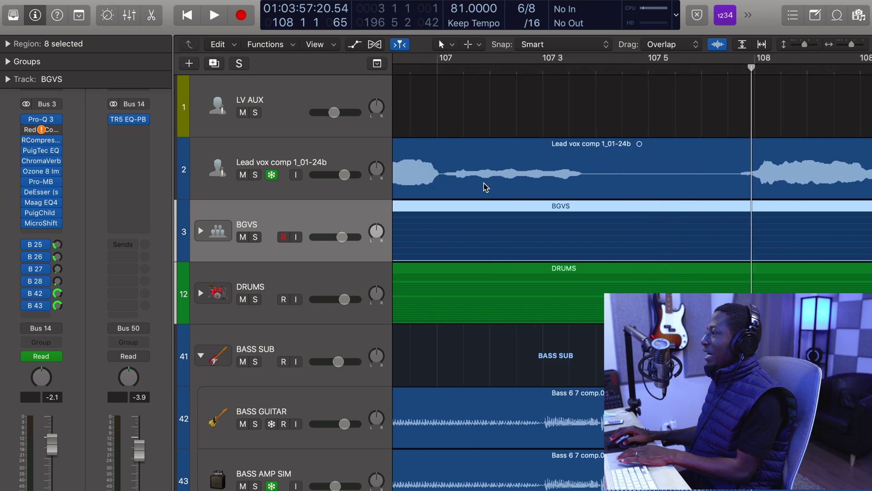
Cut the quiet lead vocal phrase after bar 107 into its own region, unfreezing the track, and set the region's gain to +3.5 dB.
click(492, 188)
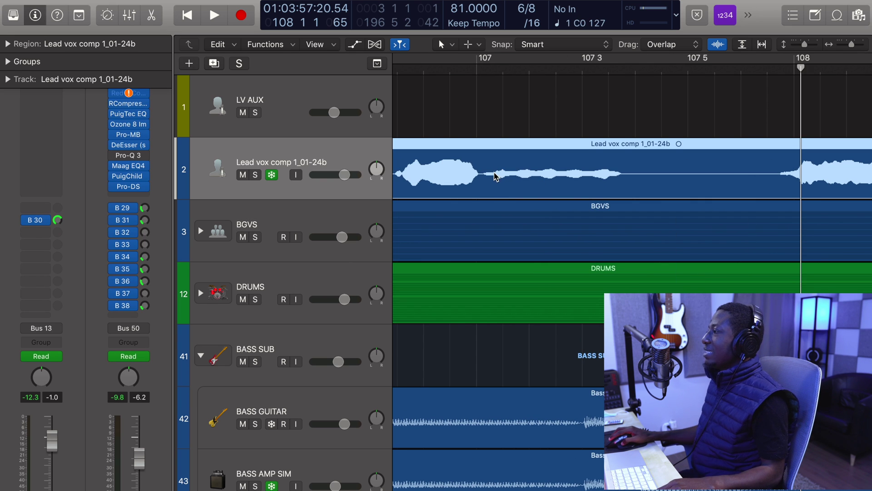
drag(481, 170, 647, 171)
click(527, 185)
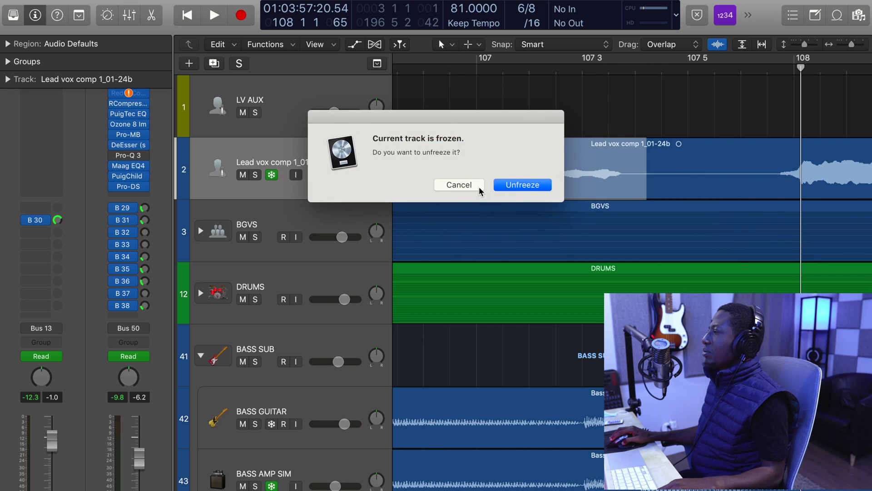
click(518, 184)
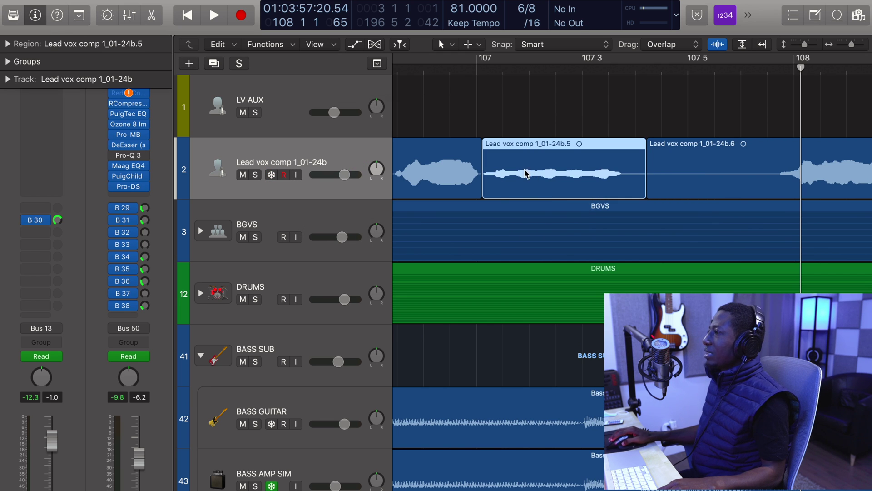
click(7, 44)
drag(96, 157, 143, 37)
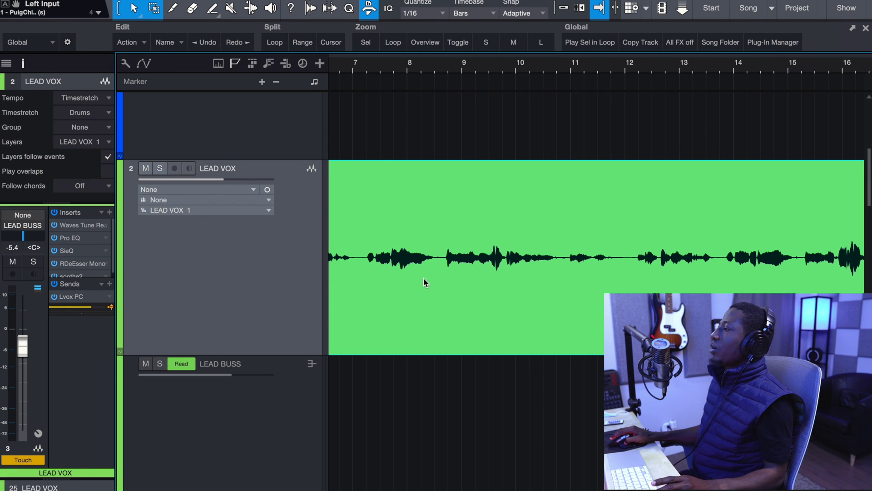
In Studio One, turn on Gain Envelope for the LEAD VOX event and raise the phrase at bar 11 between two new envelope points.
right_click(423, 282)
click(508, 58)
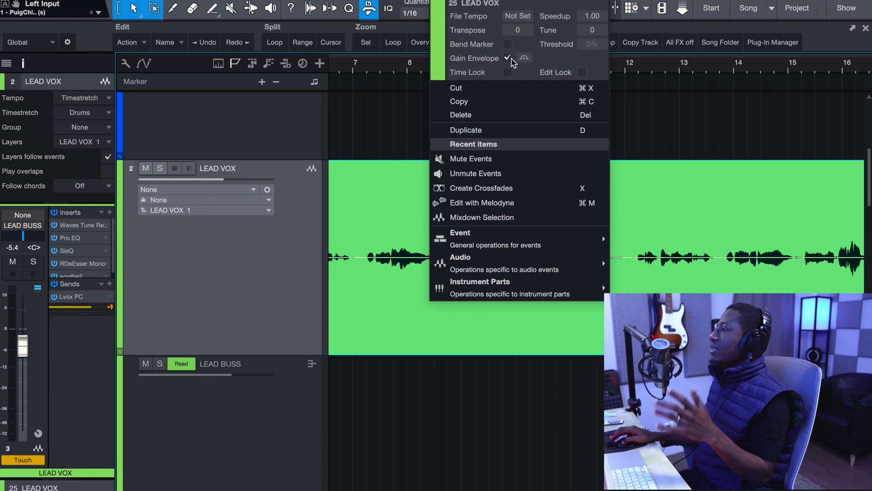
click(549, 318)
scroll(590, 263, up, 4)
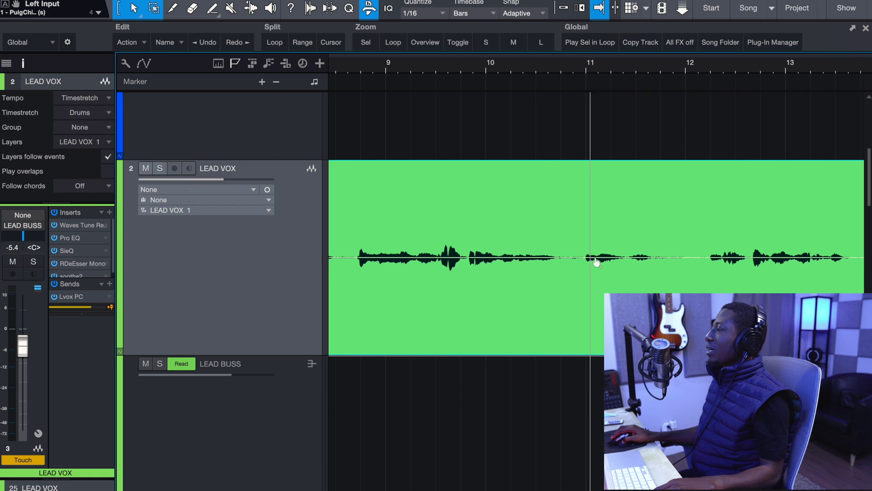
scroll(596, 263, up, 3)
click(571, 257)
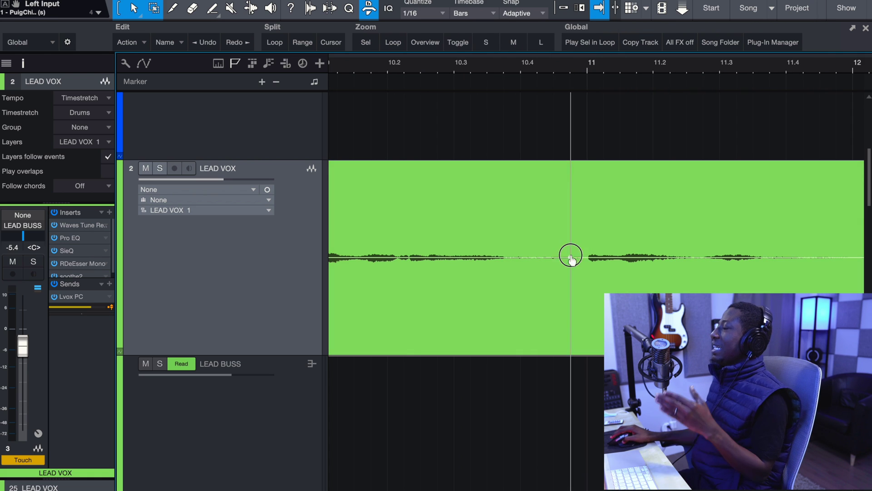
click(818, 257)
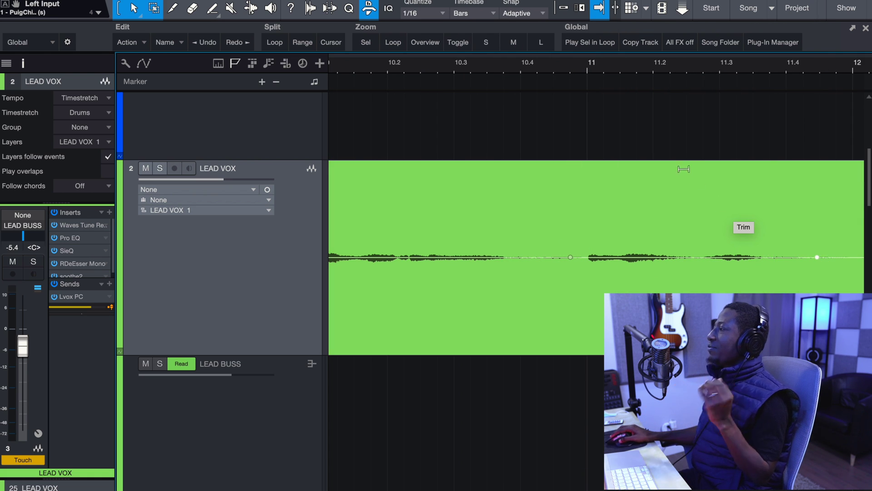
drag(665, 175, 664, 141)
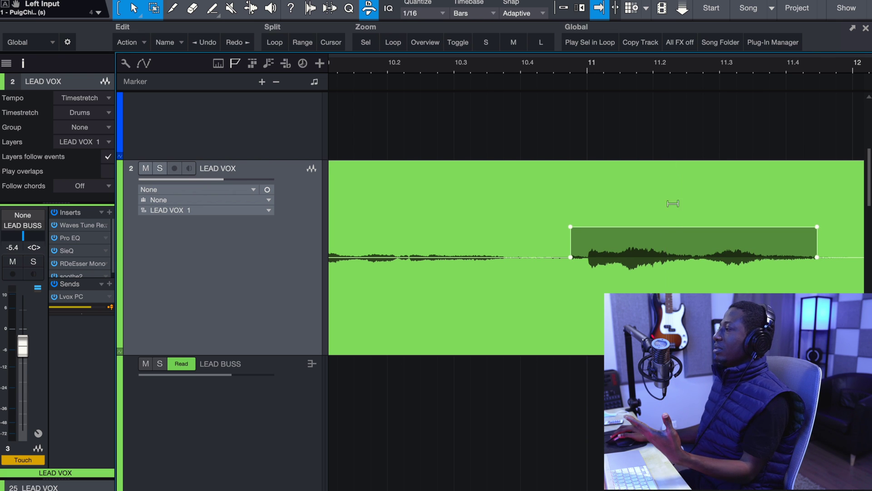
Turn off Gain Envelope on the LEAD VOX event.
scroll(667, 233, down, 5)
right_click(683, 233)
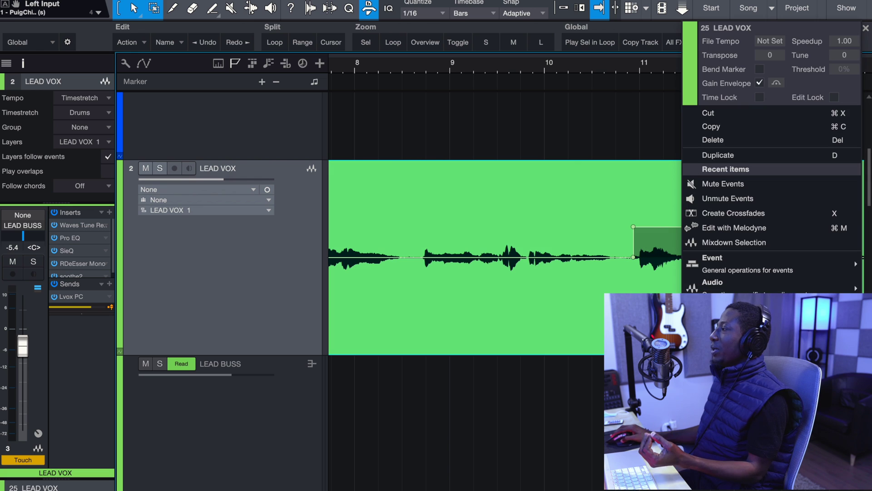
click(761, 85)
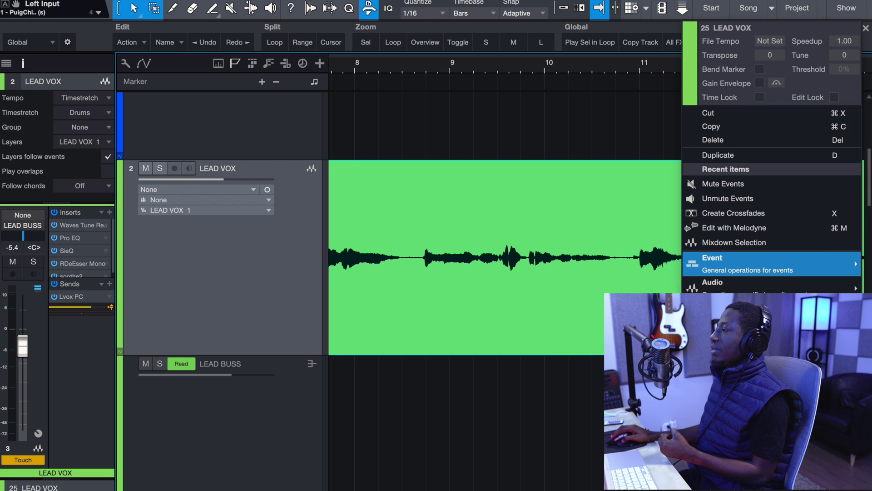
click(680, 257)
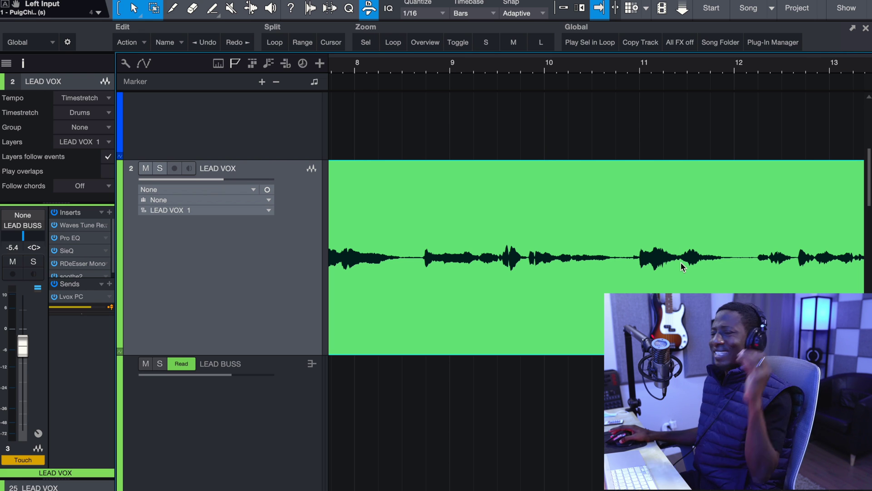
Turn Gain Envelope back on for LEAD VOX and boost the phrase around bar 45 between two new points, easing the boost back slightly.
scroll(677, 266, down, 3)
scroll(674, 269, down, 5)
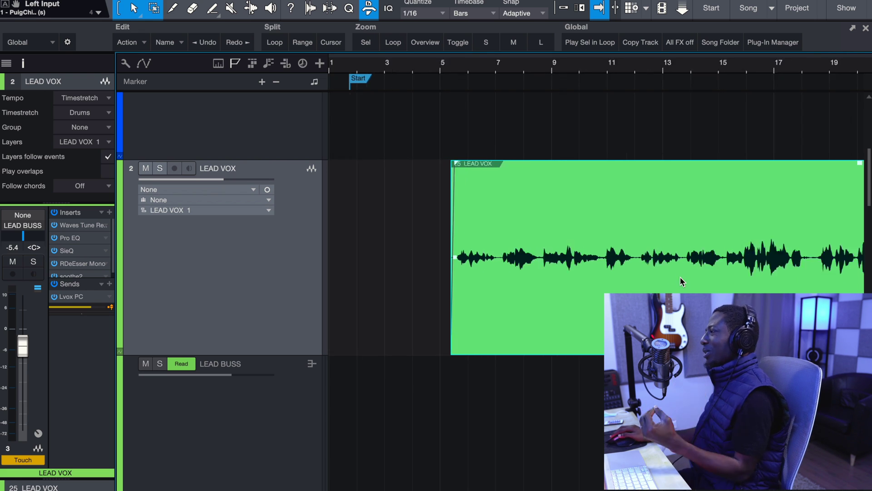
scroll(695, 268, up, 6)
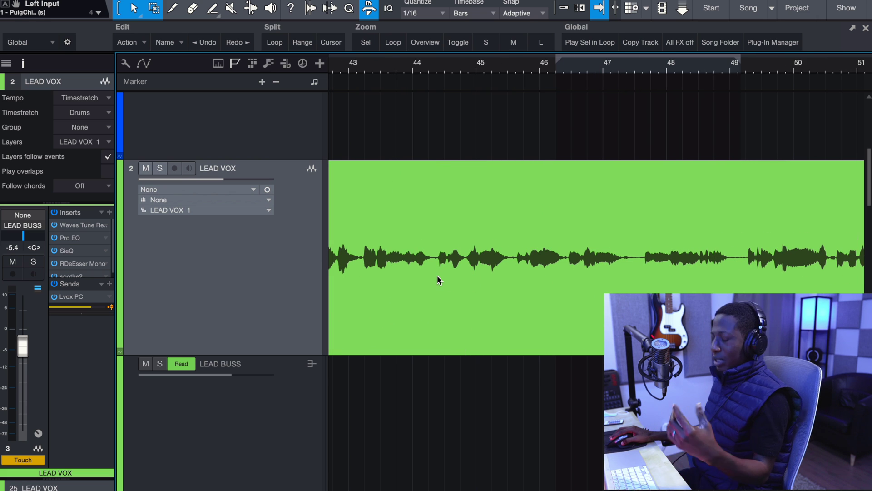
scroll(434, 274, up, 2)
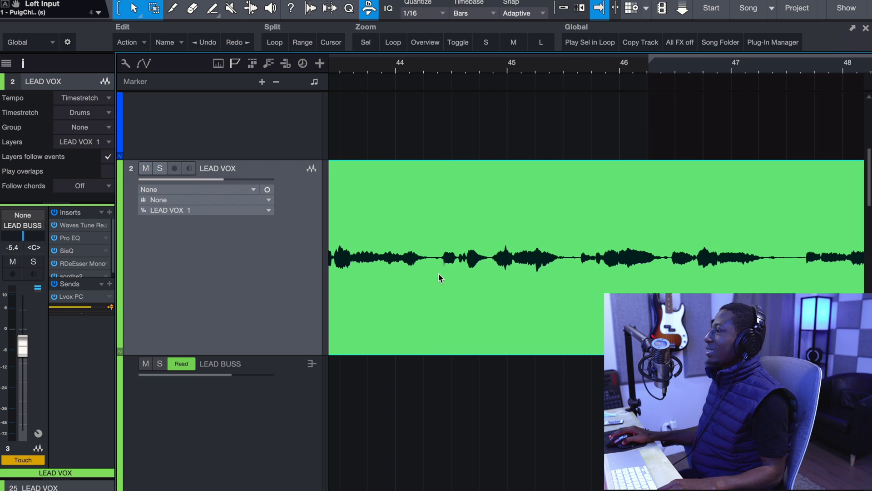
right_click(437, 272)
click(516, 59)
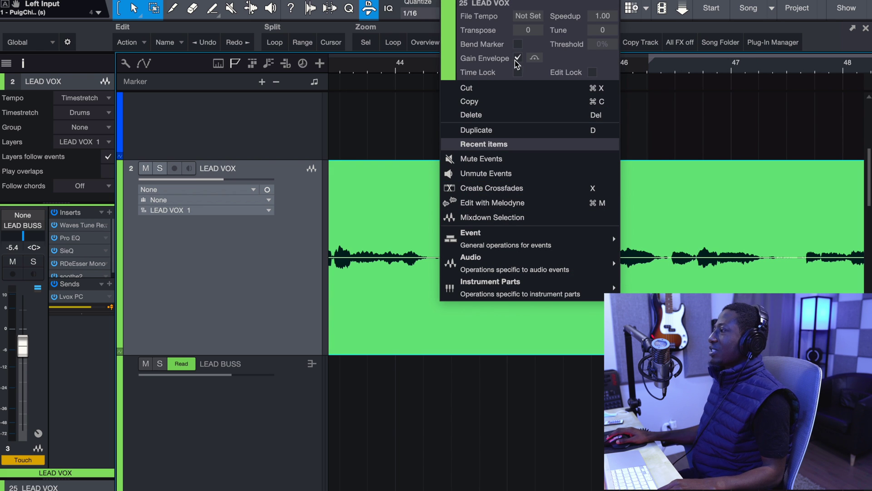
click(429, 280)
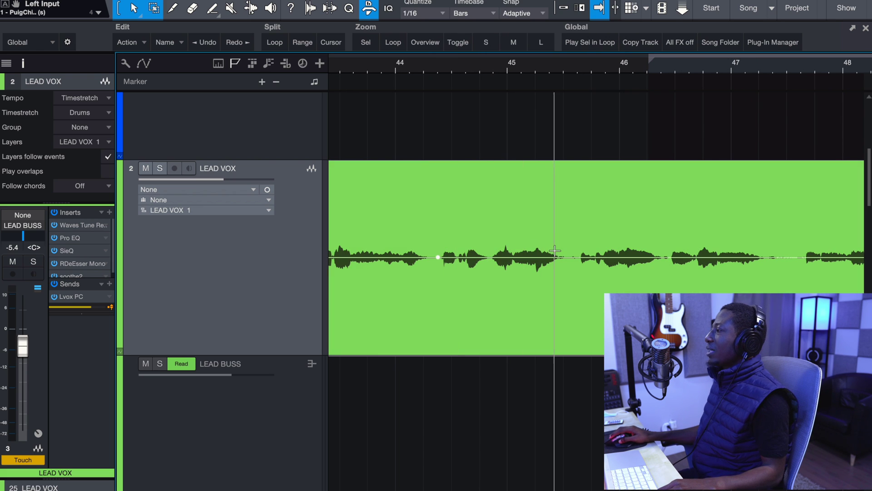
click(572, 257)
drag(496, 203, 492, 177)
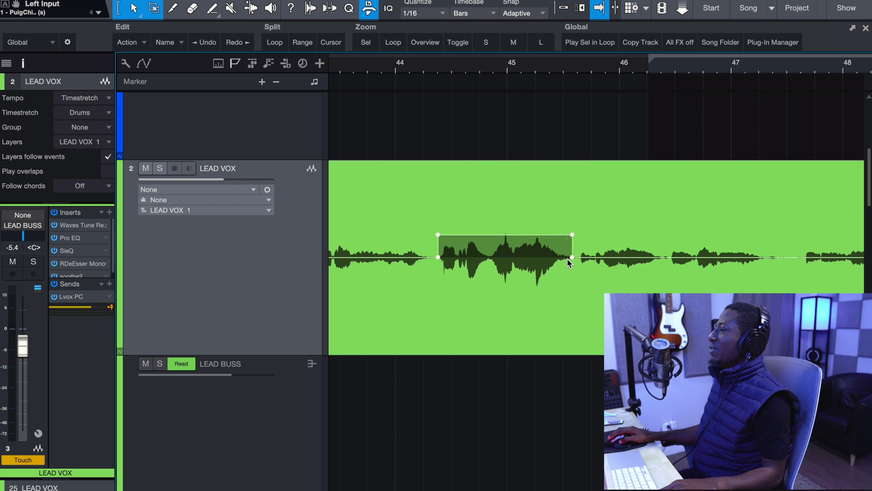
drag(511, 189, 508, 195)
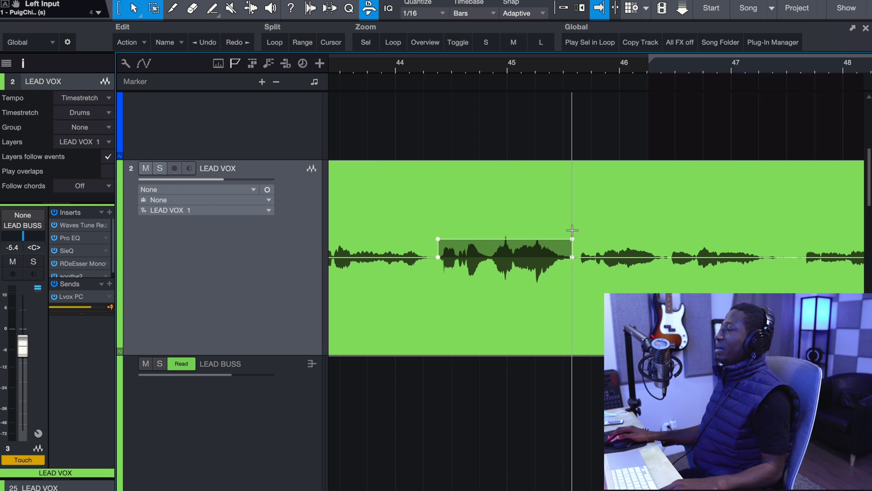
scroll(572, 255, down, 3)
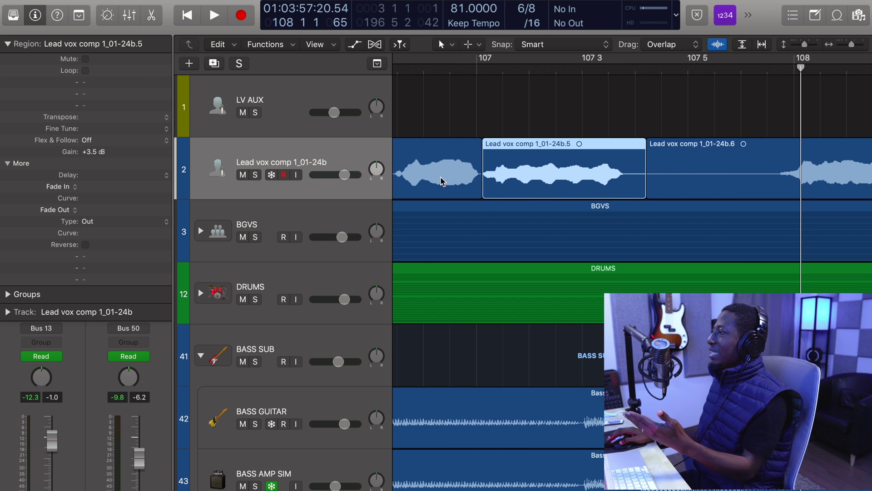
scroll(489, 173, up, 5)
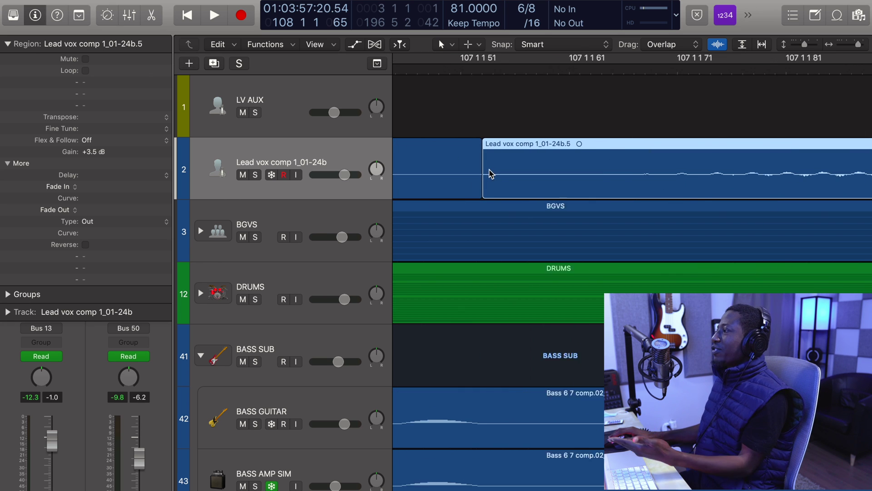
scroll(473, 174, down, 1)
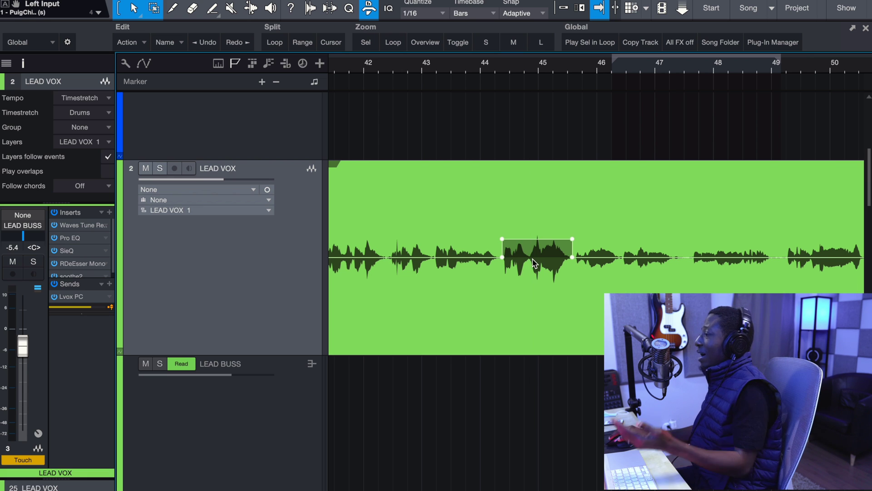
In Studio One, turn off Gain Envelope on the LEAD VOX event containing the boosted phrase around bar 45.
scroll(534, 262, up, 1)
scroll(534, 267, up, 3)
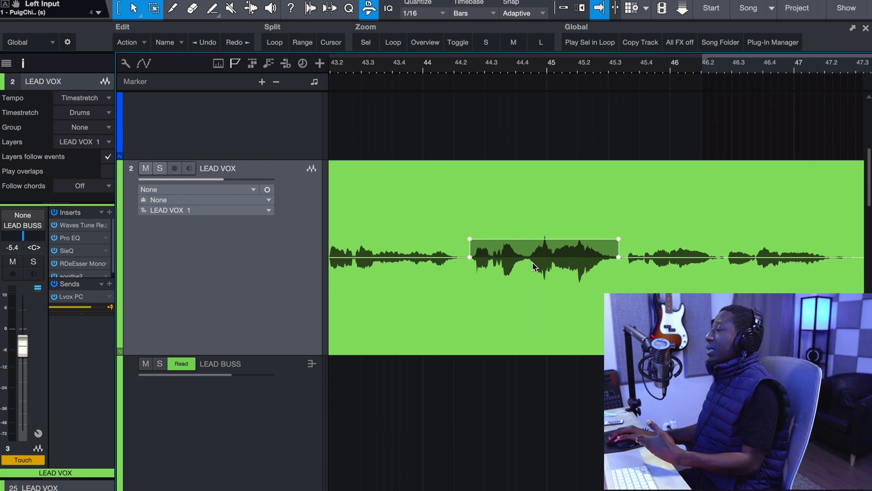
scroll(534, 267, up, 1)
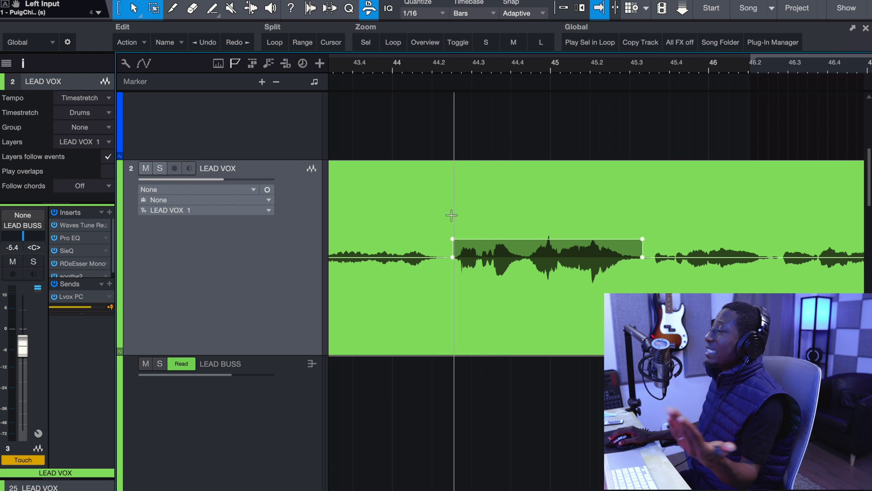
click(541, 306)
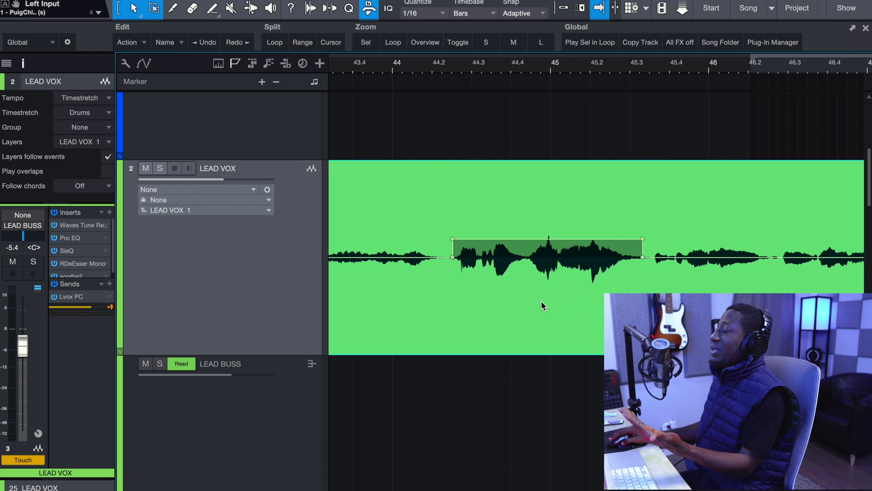
right_click(460, 287)
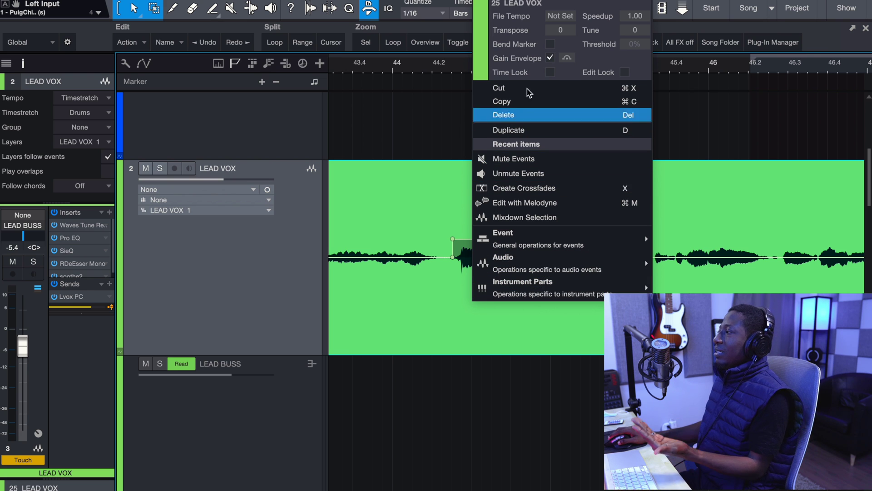
click(550, 59)
click(425, 219)
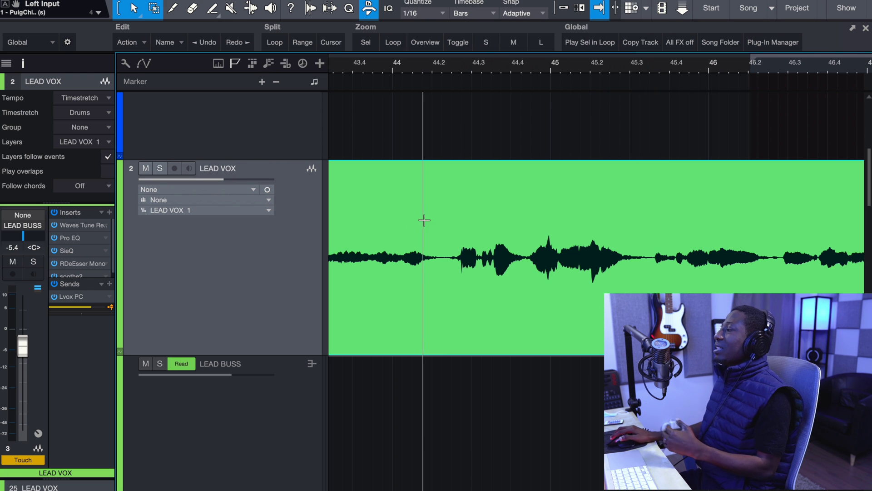
Examine the CPU load per plug-in in the Performance Monitor and disable the TR5 Tape Machine insert on Main OUT.
scroll(658, 266, down, 5)
scroll(657, 265, right, 10)
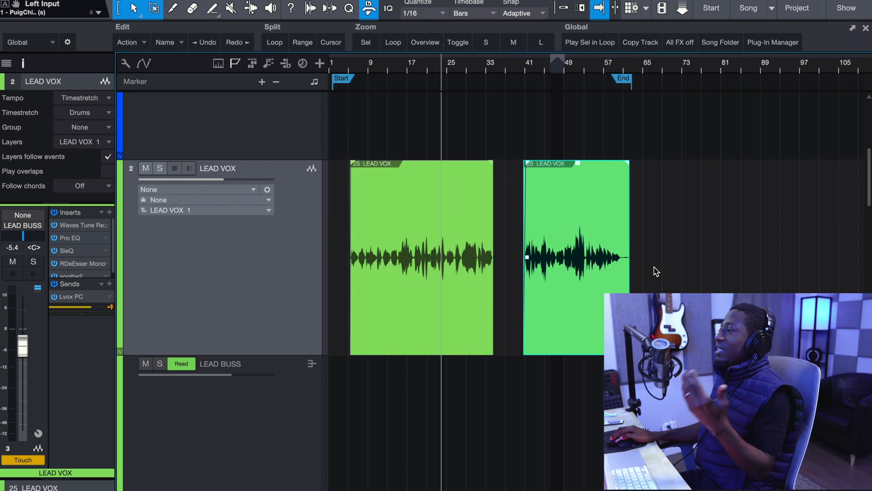
scroll(432, 285, down, 3)
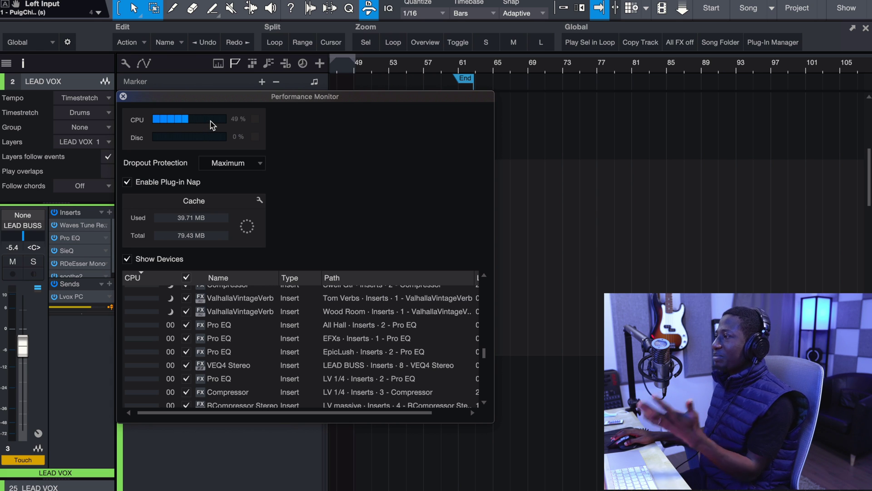
scroll(271, 351, down, 5)
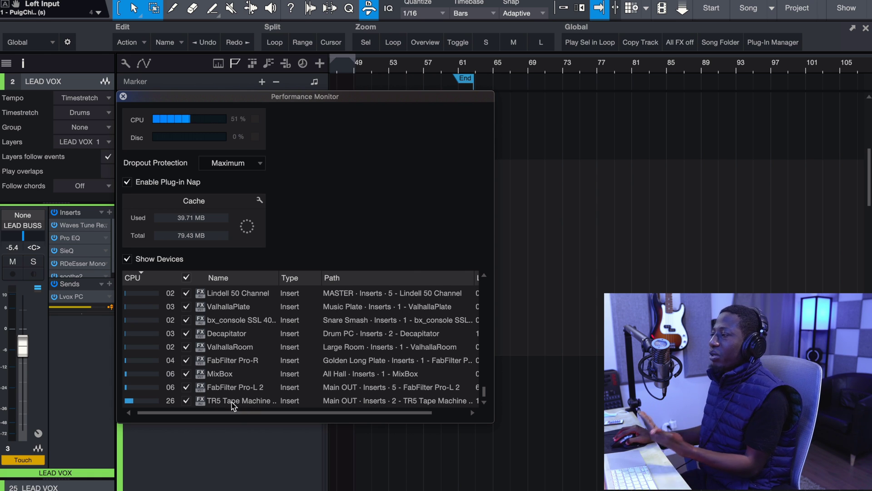
click(186, 401)
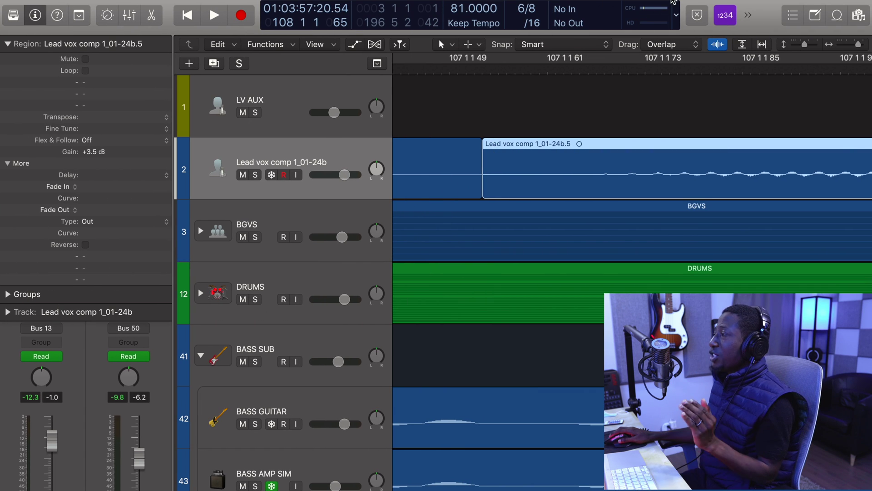
Switch to Logic Pro, open the Performance Meter and move it between the region inspector and the track headers.
click(660, 15)
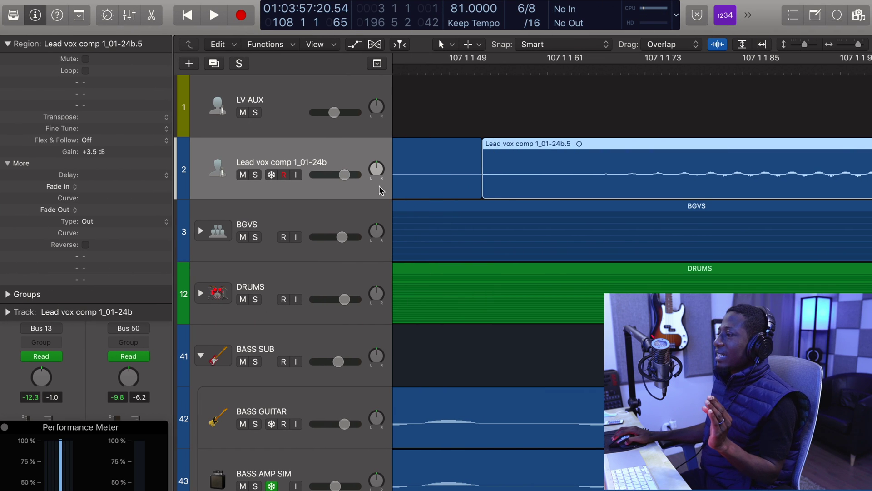
drag(131, 430, 246, 198)
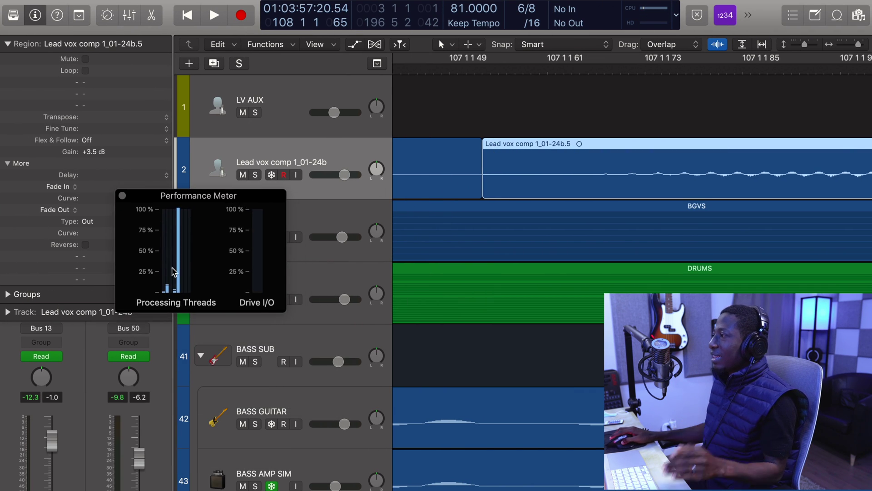
Place the playhead just before the +3.5 dB lead vocal region and mute the Output 1-2 track.
click(434, 68)
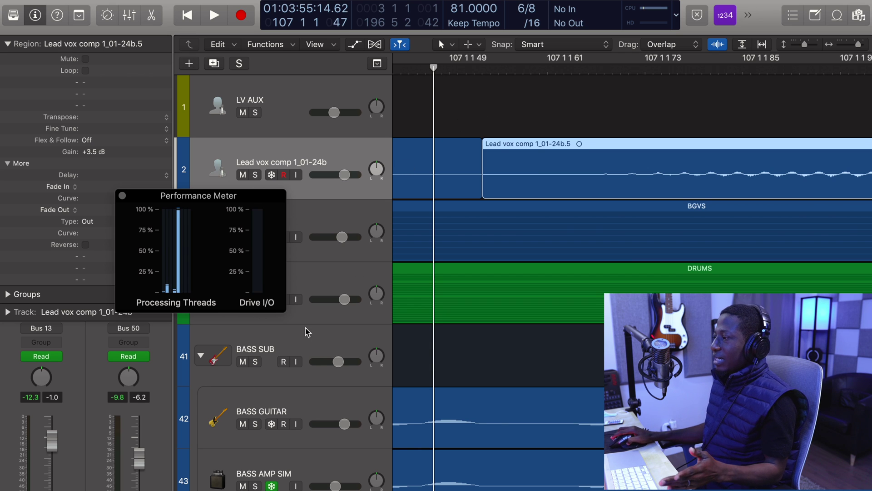
scroll(302, 345, down, 15)
click(268, 473)
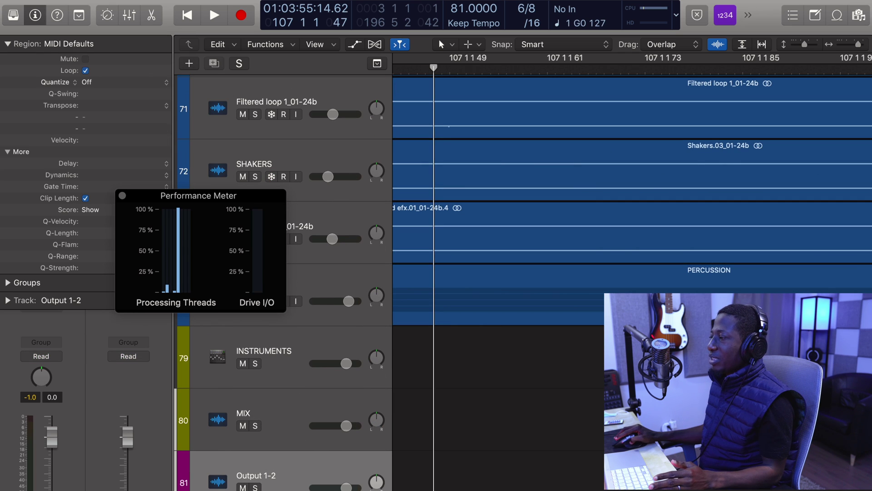
key(ctrl+m)
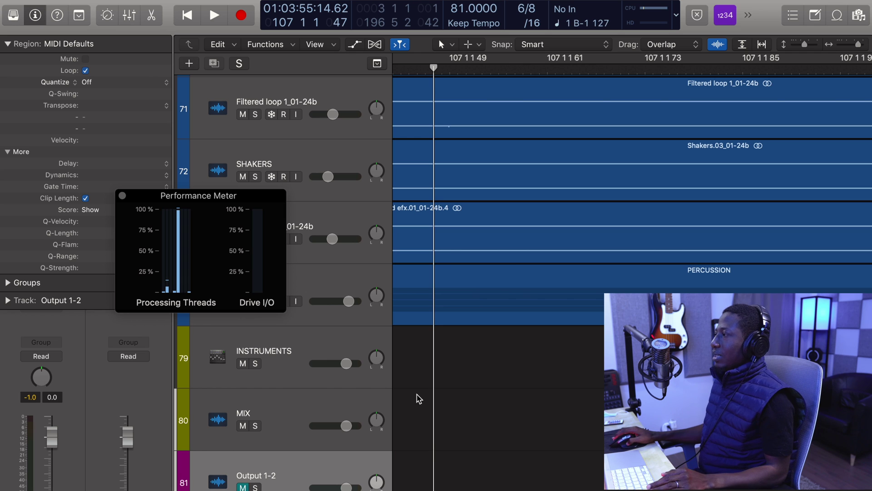
Play the project to examine its load in the Performance Meter, dismiss the System Overload alert and close the meter.
key(space)
scroll(512, 256, down, 10)
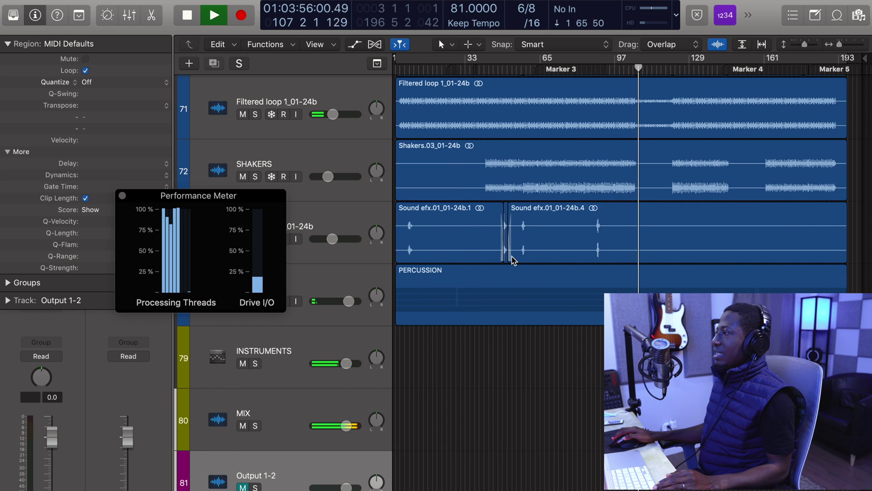
scroll(545, 218, up, 9)
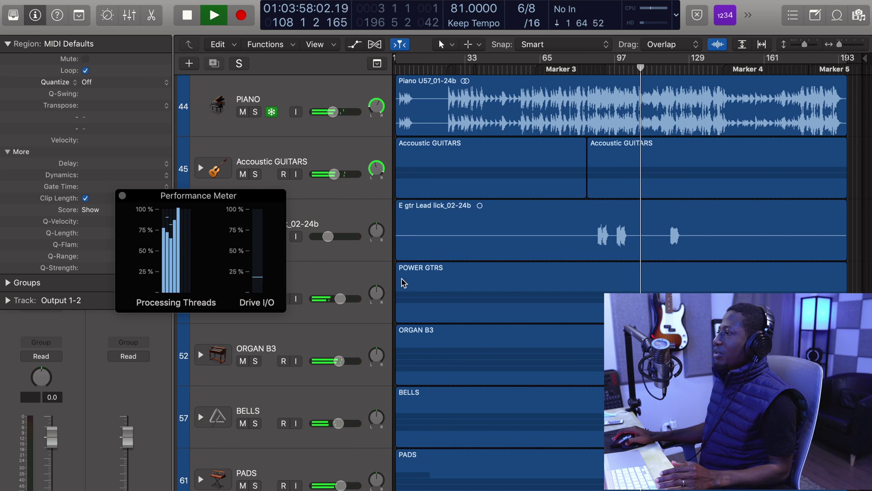
scroll(585, 188, up, 3)
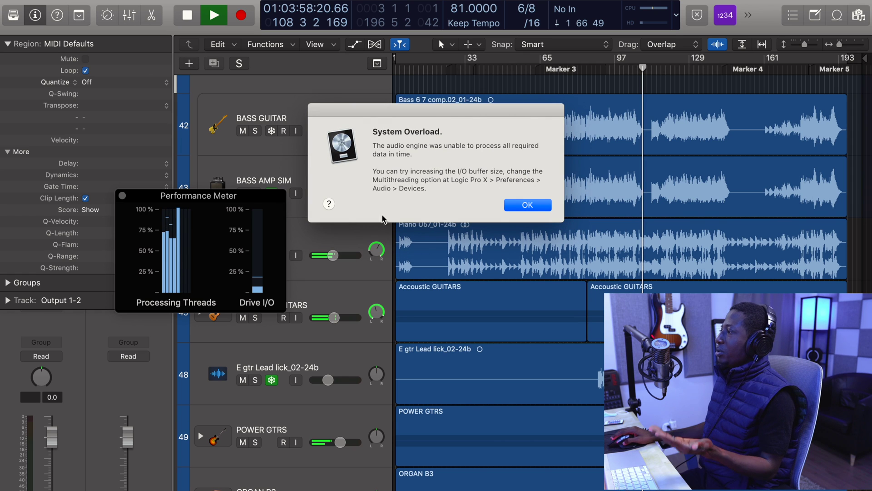
click(531, 208)
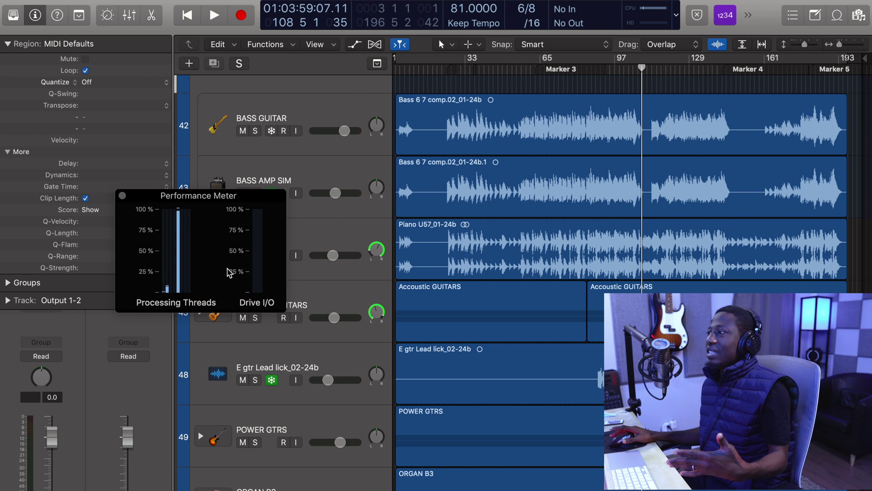
click(122, 195)
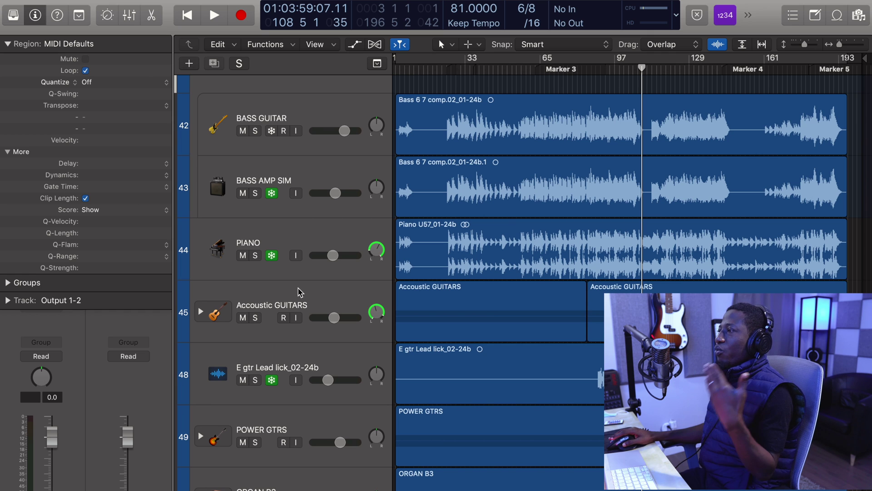
click(8, 45)
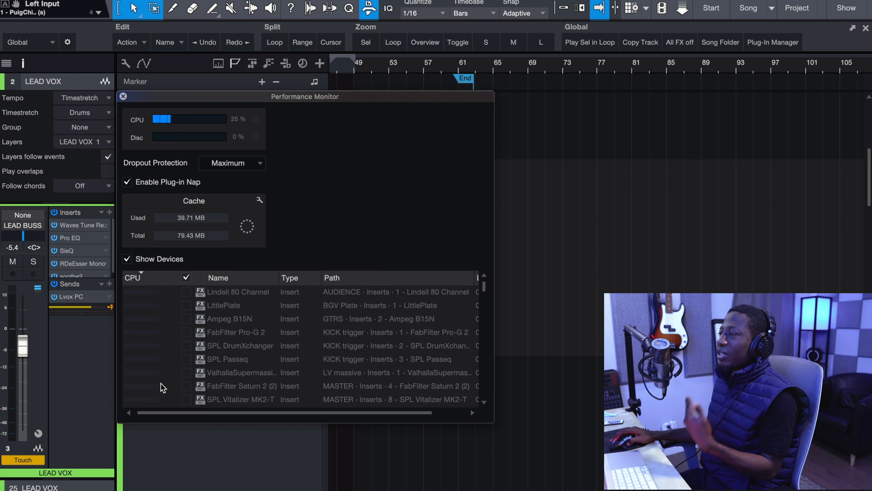
scroll(160, 386, down, 15)
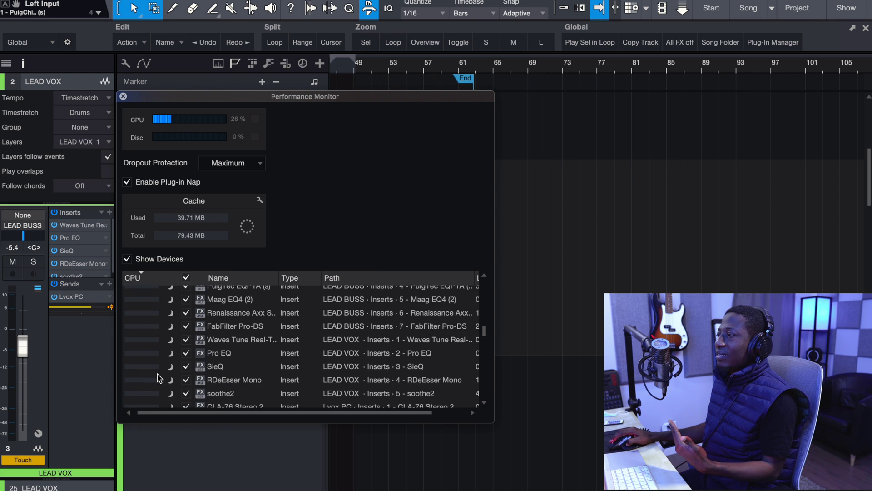
scroll(159, 378, down, 5)
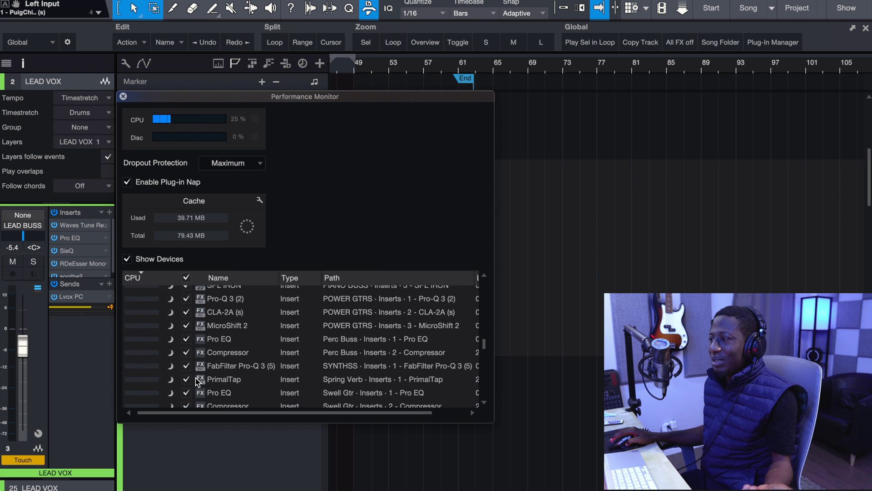